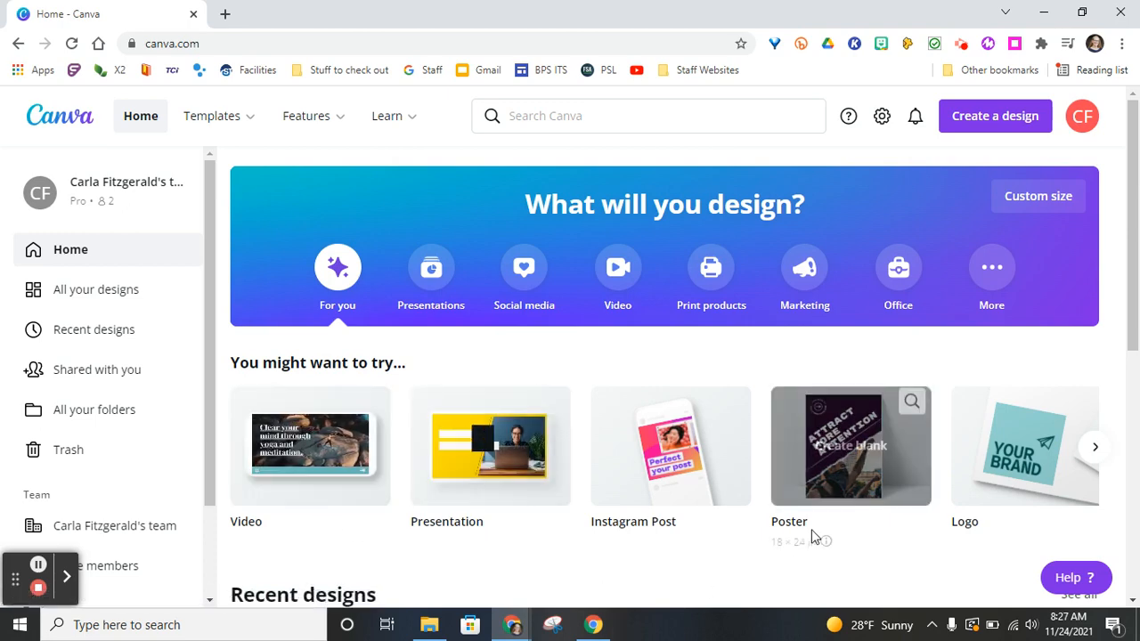
pyautogui.scroll(-1, 886, 566)
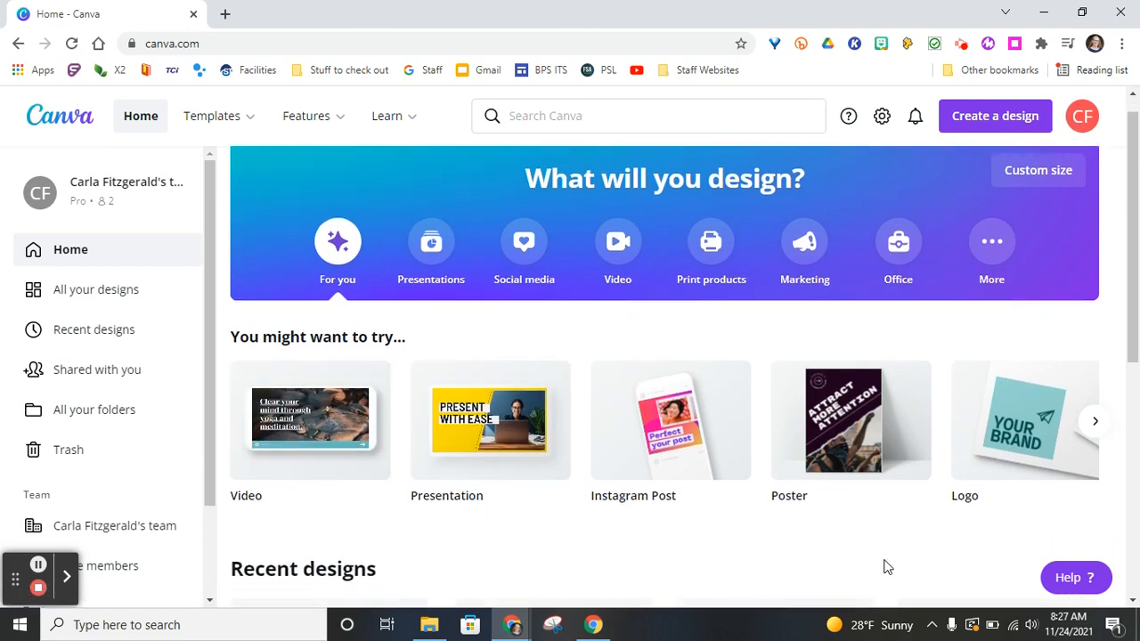
pyautogui.scroll(-2, 886, 566)
pyautogui.scroll(3, 886, 566)
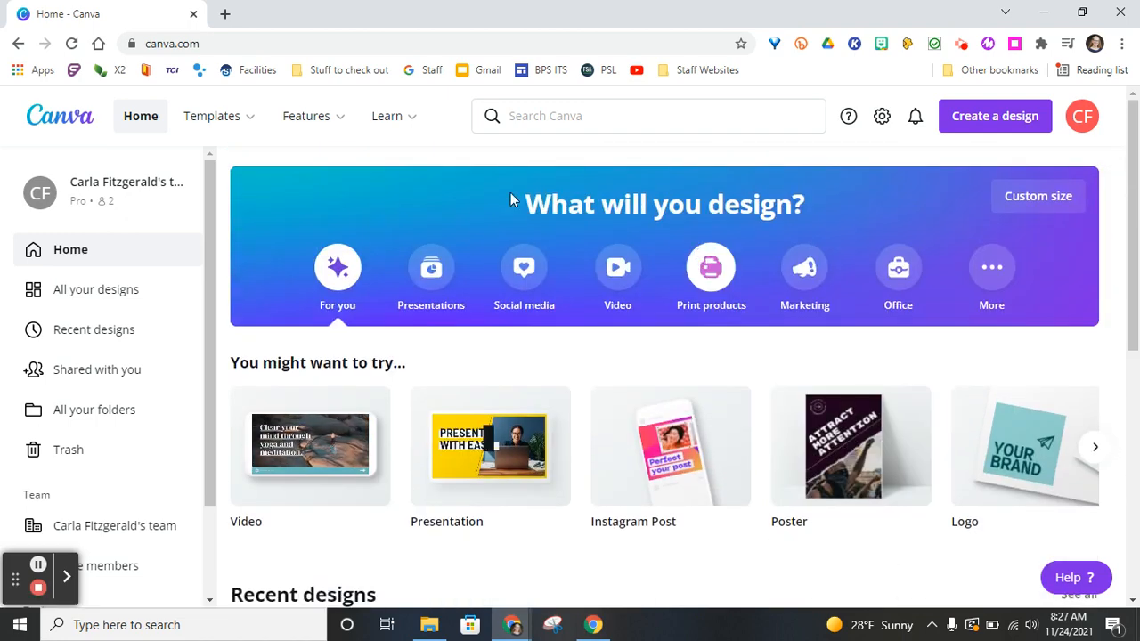
pyautogui.moveTo(247, 118)
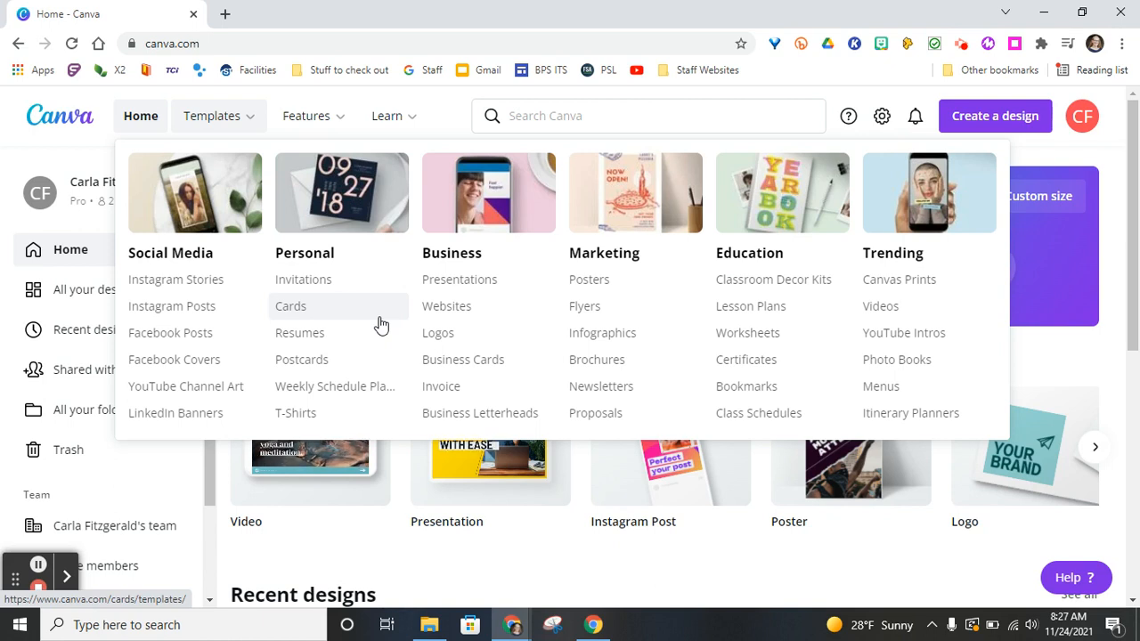
# Search the templates for "Google Classroom" and open the suggested Google Classroom Header category
pyautogui.click(599, 118)
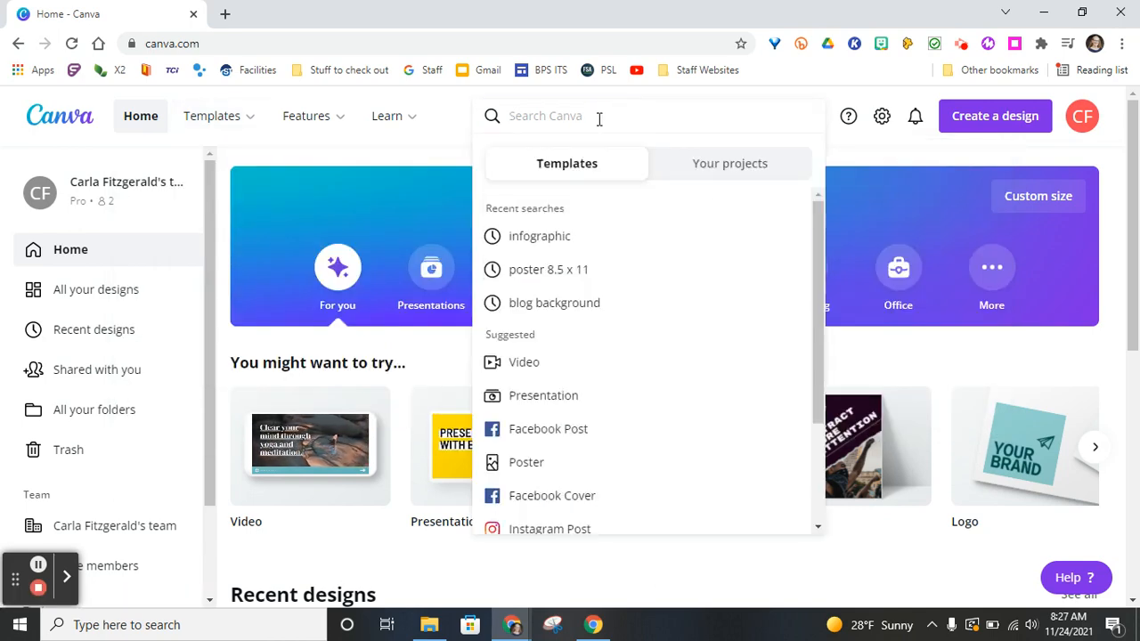
pyautogui.write('Goog')
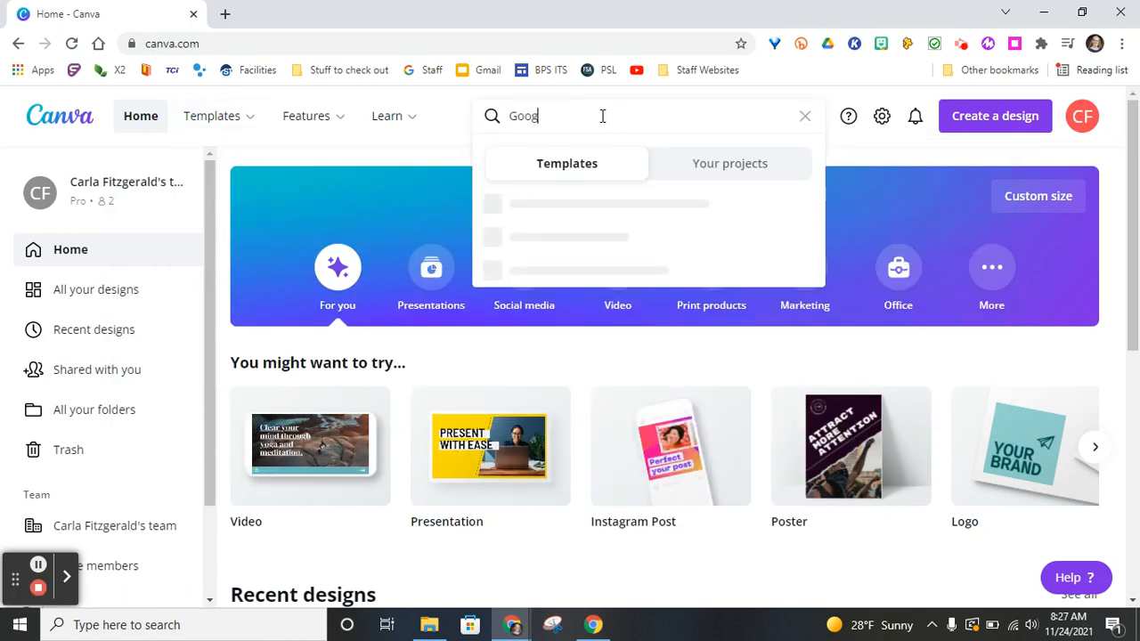
pyautogui.write('le Class')
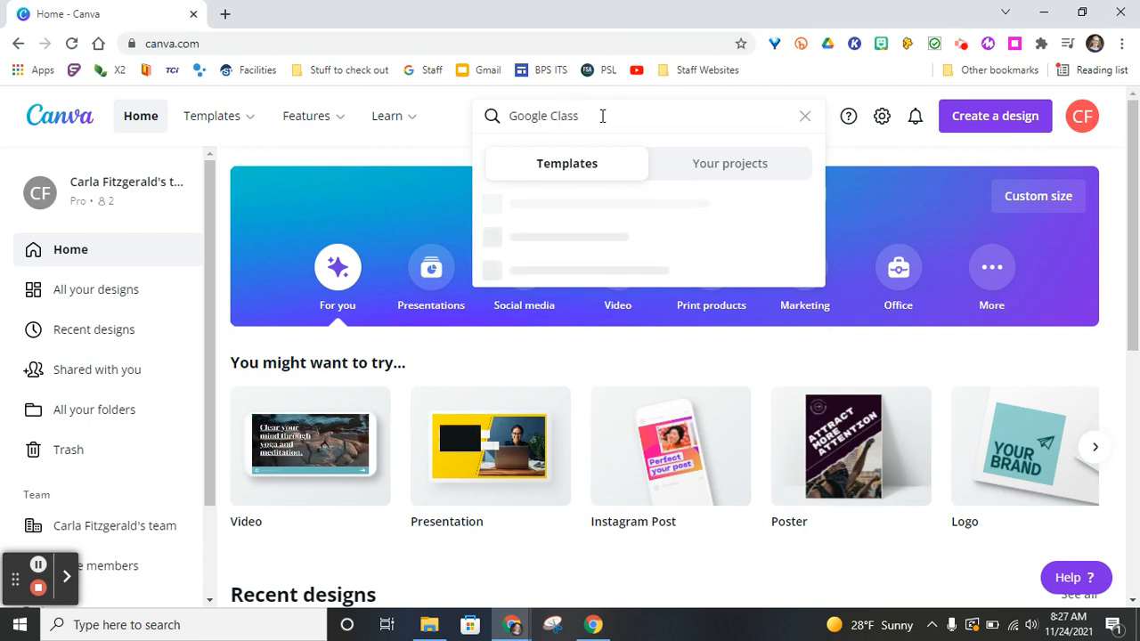
pyautogui.write('room')
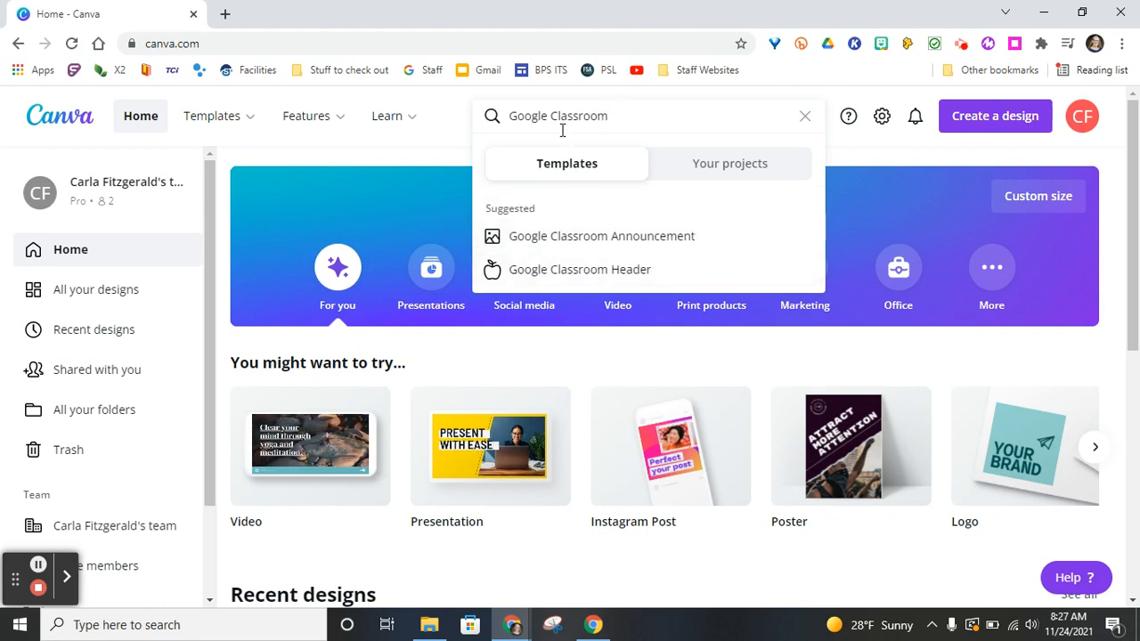
pyautogui.click(588, 276)
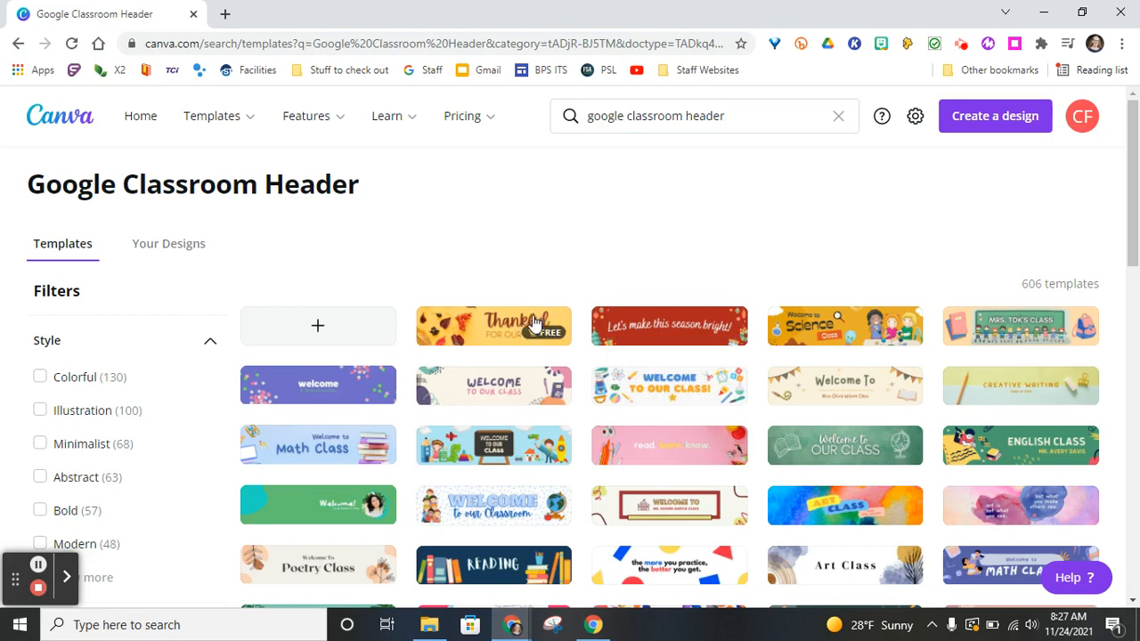
# Open the yellow "Thankful for our class!" header template for editing
pyautogui.moveTo(657, 331)
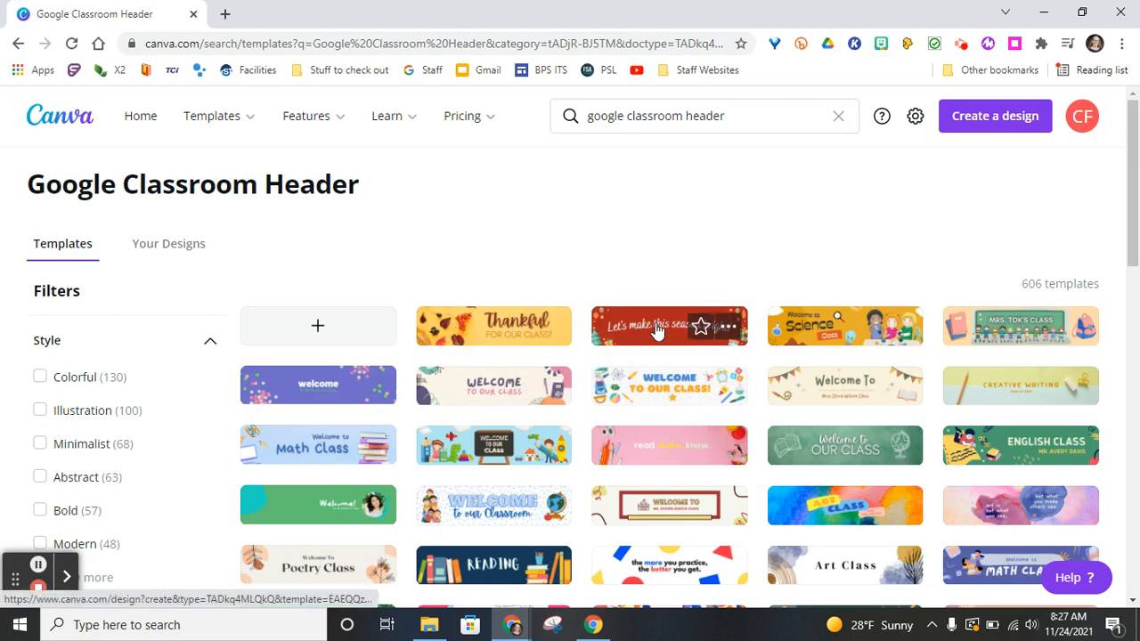
pyautogui.moveTo(834, 324)
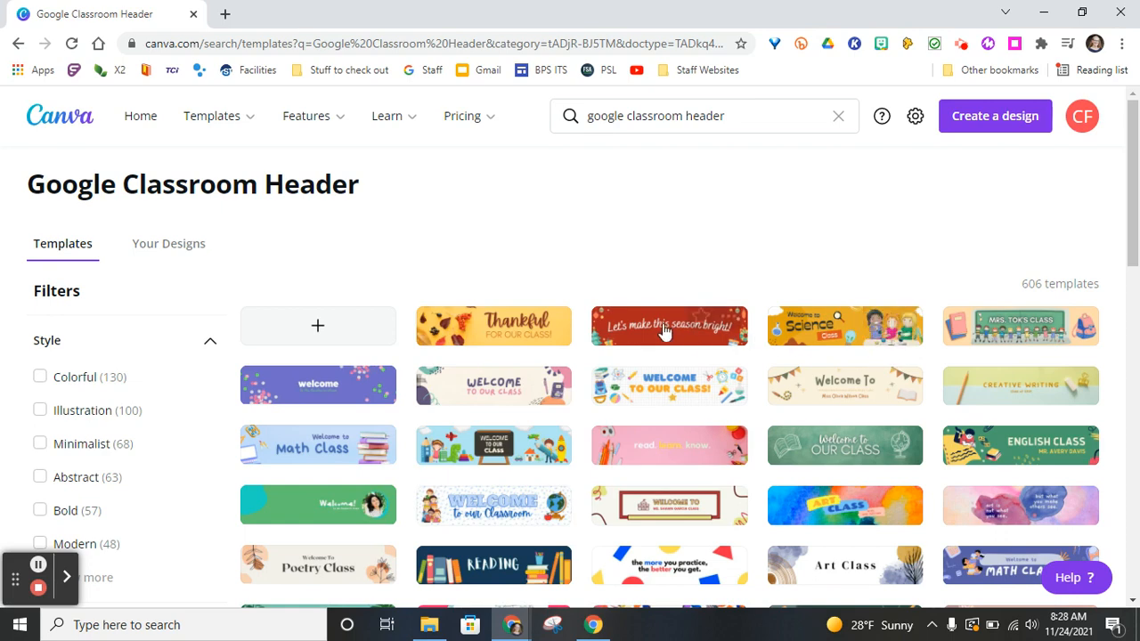
pyautogui.click(473, 334)
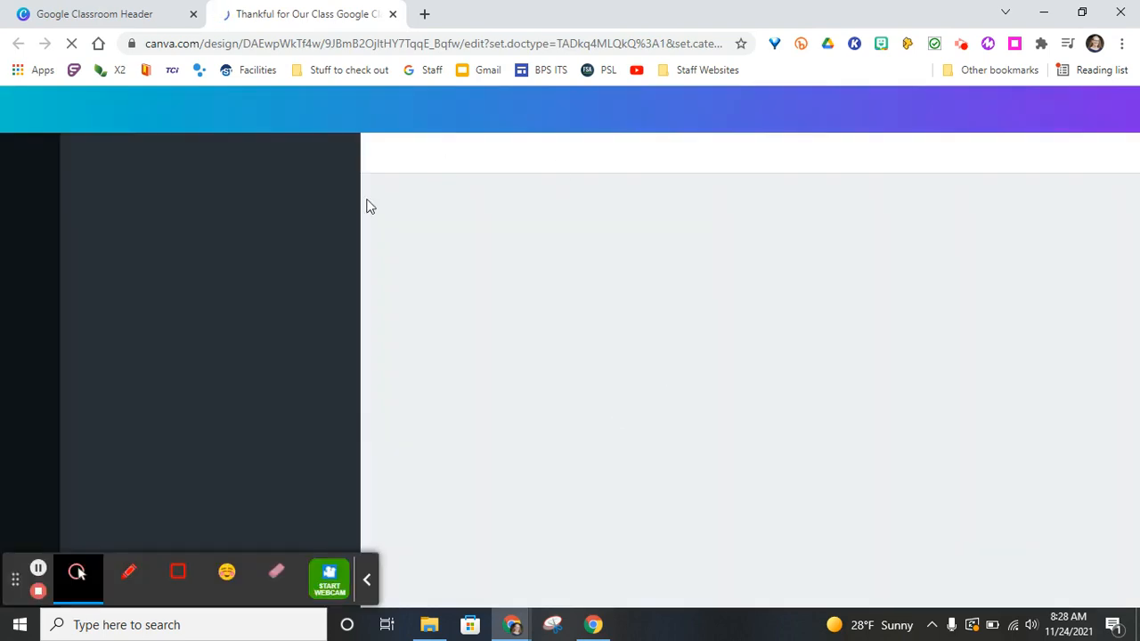
pyautogui.click(366, 580)
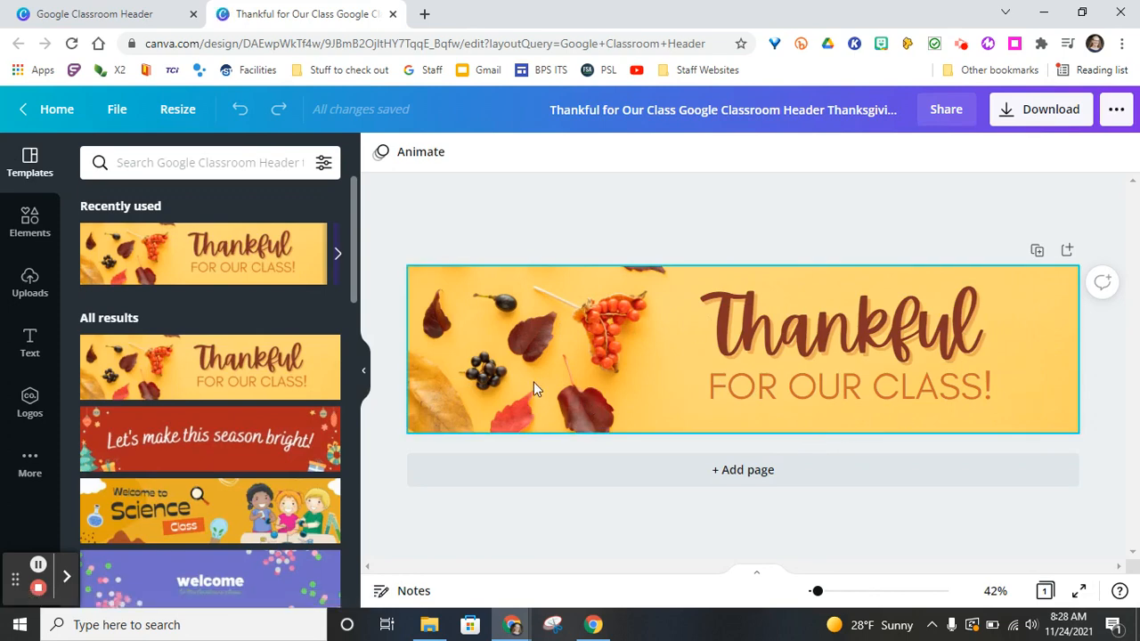
# Try a light purple and a light gray fill in place of the banner's background photo, and undo both color changes
pyautogui.click(698, 365)
pyautogui.click(698, 299)
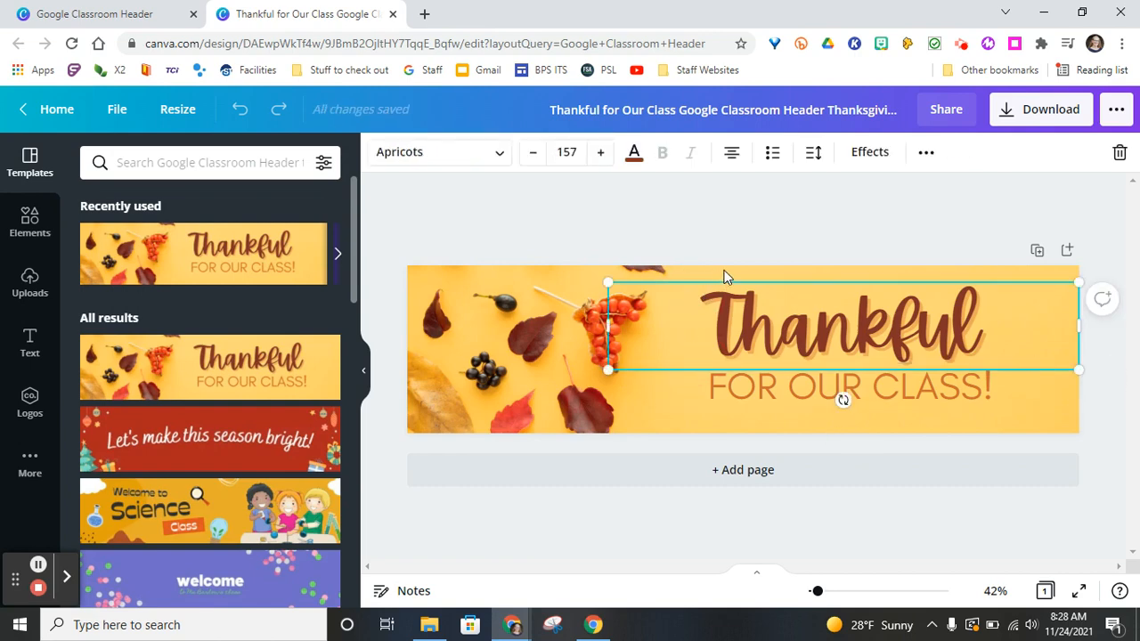
pyautogui.click(723, 273)
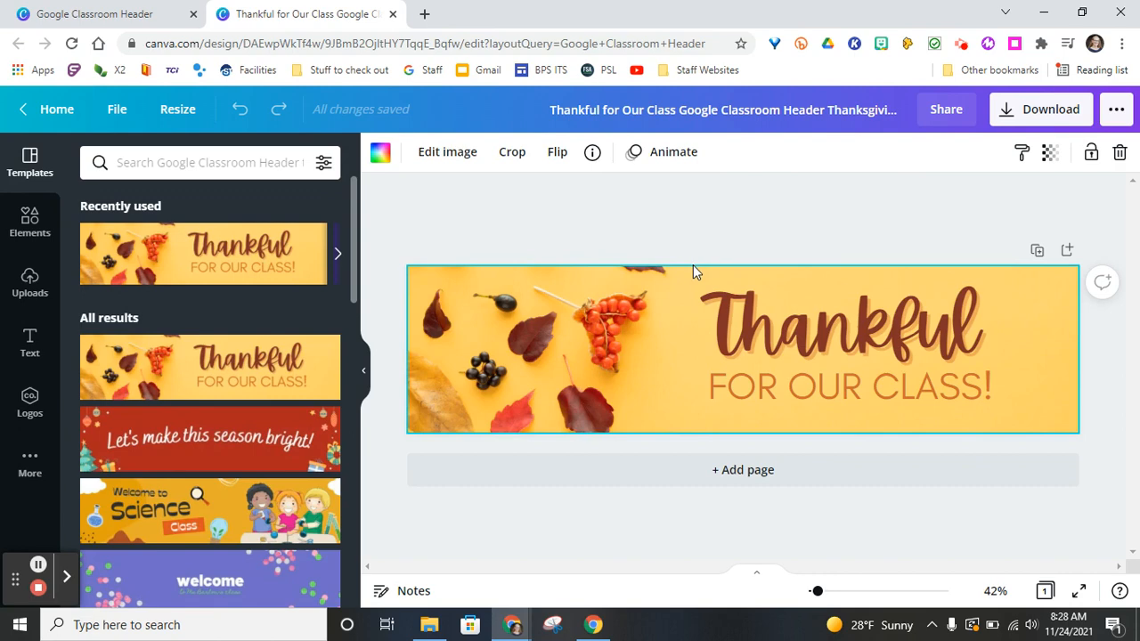
pyautogui.click(380, 164)
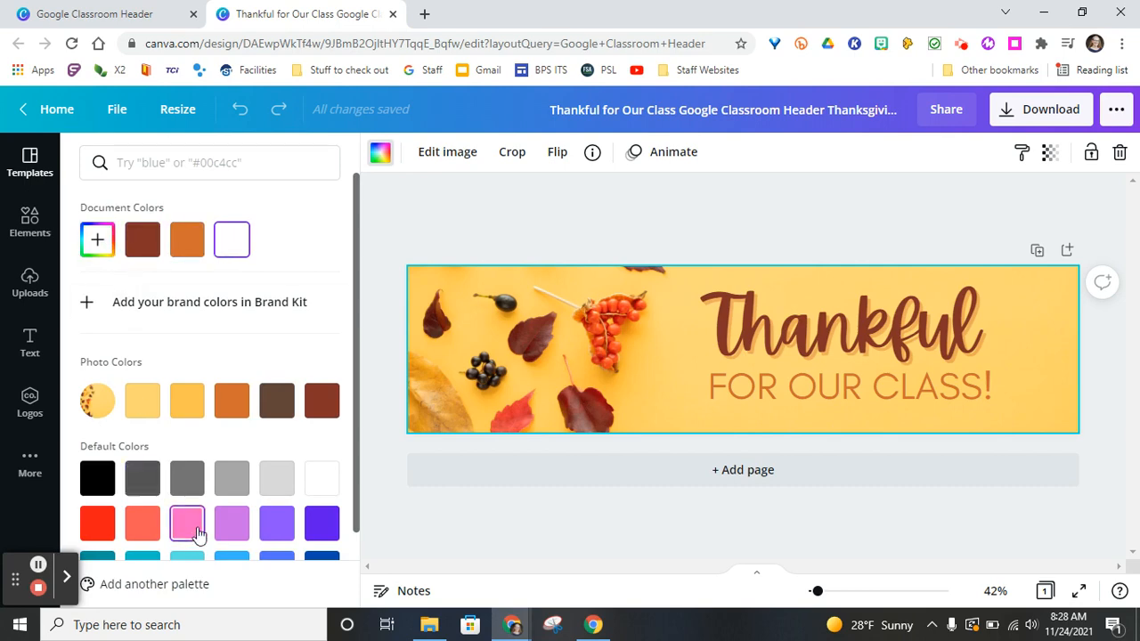
pyautogui.scroll(-1, 187, 525)
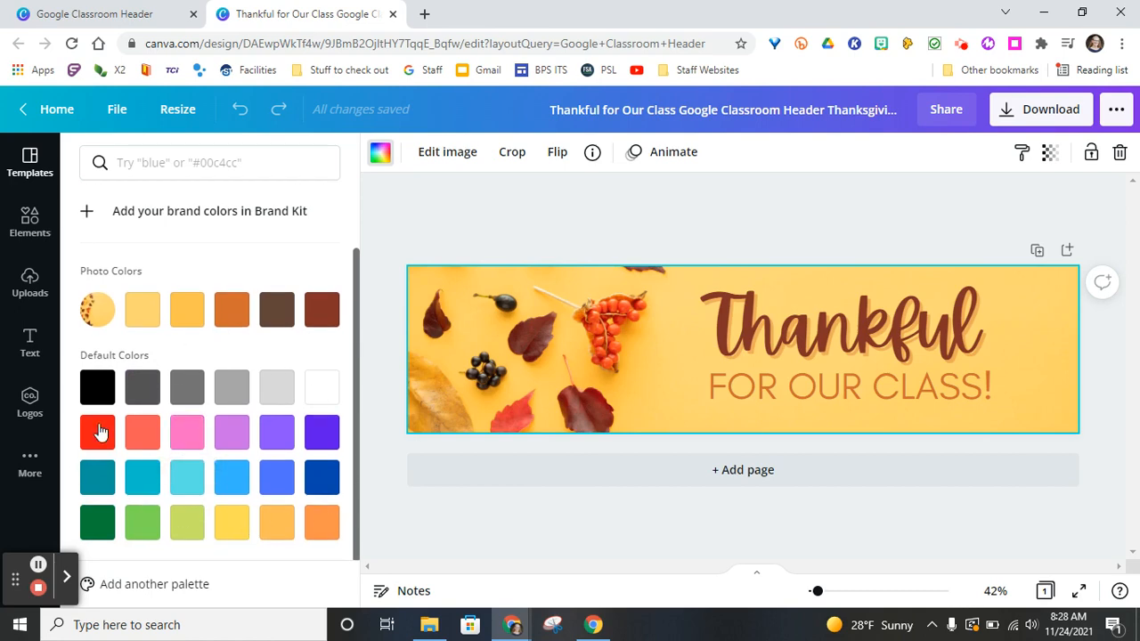
pyautogui.click(234, 434)
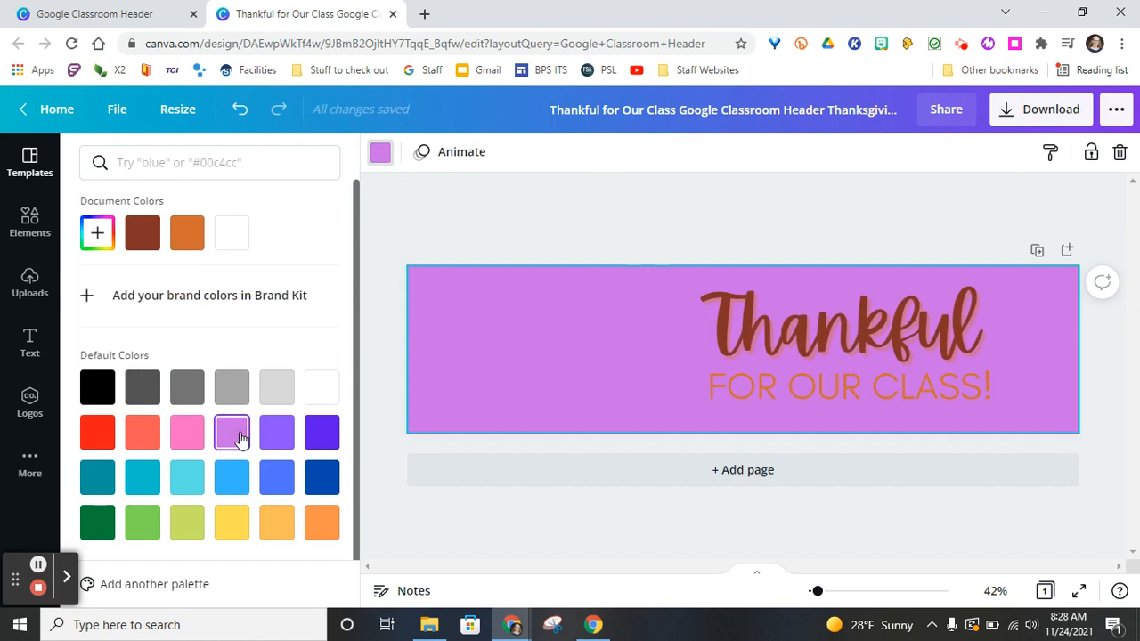
pyautogui.click(281, 393)
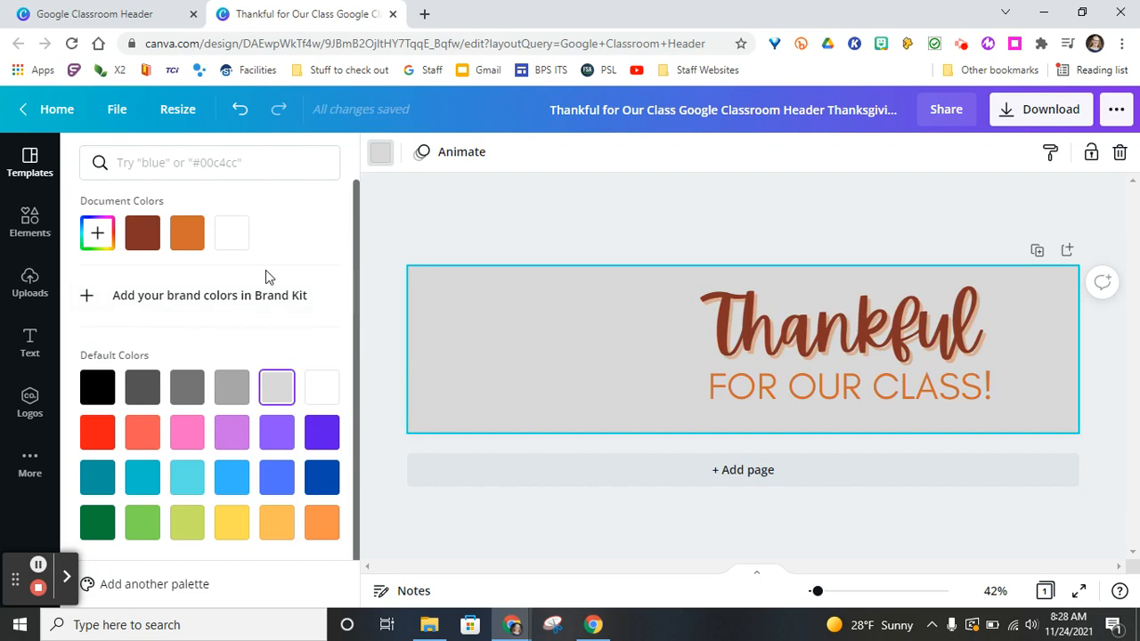
pyautogui.click(239, 109)
pyautogui.click(237, 118)
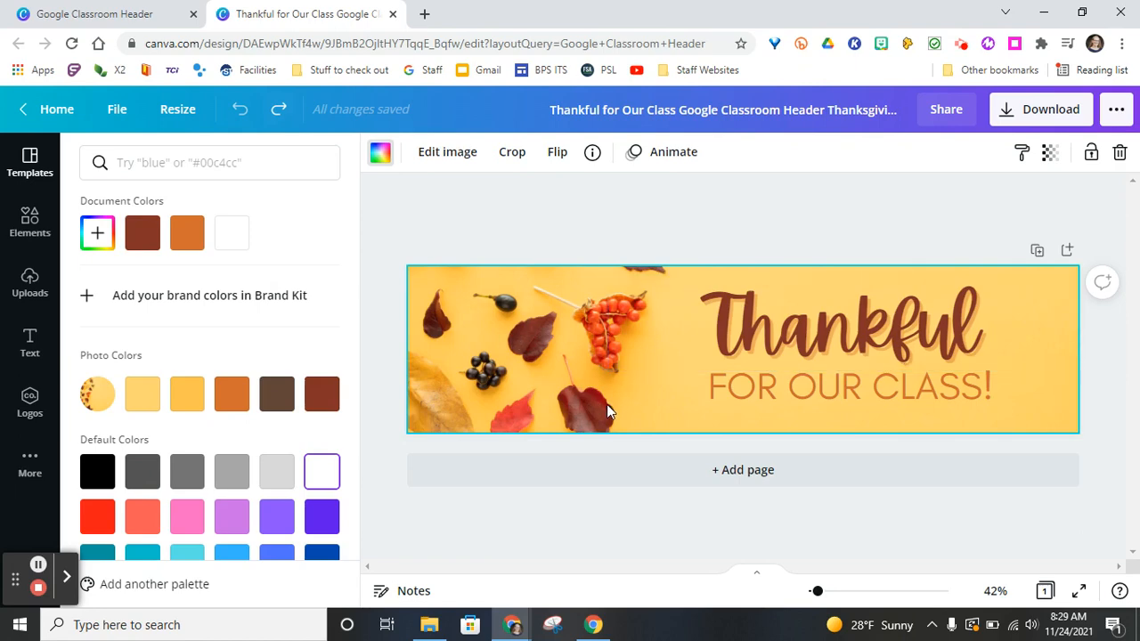
# Replace the banner's heading "Thankful" with "Welcome"
pyautogui.click(777, 343)
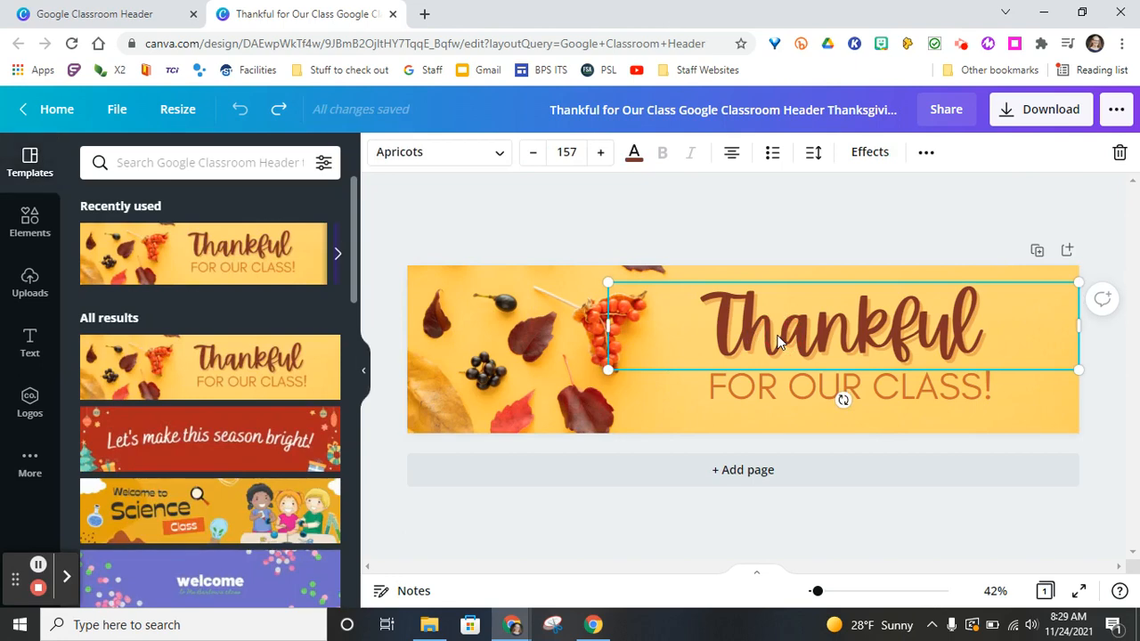
pyautogui.doubleClick(837, 329)
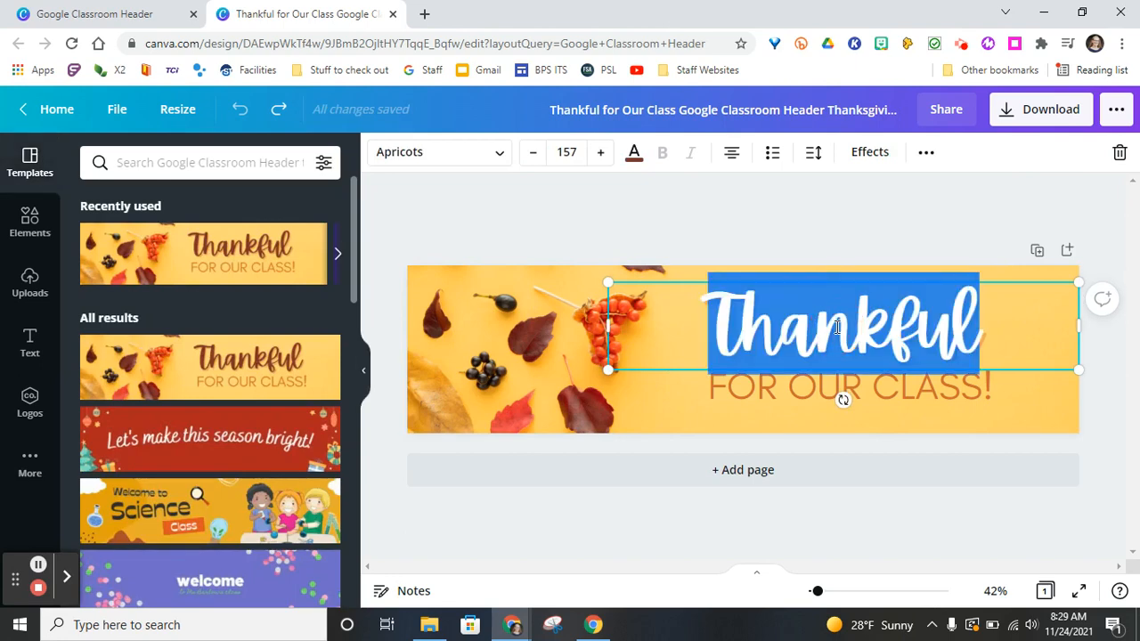
pyautogui.press('BackSpace')
pyautogui.write('Welcome')
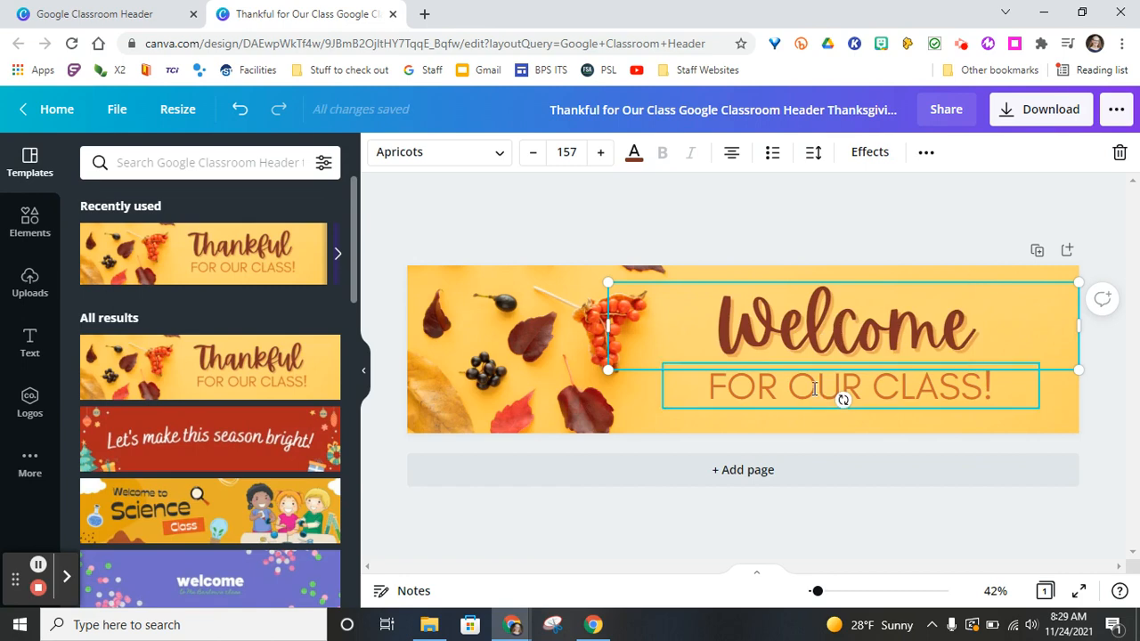
# Change the font of the "FOR OUR CLASS!" line to Atma Medium
pyautogui.doubleClick(813, 388)
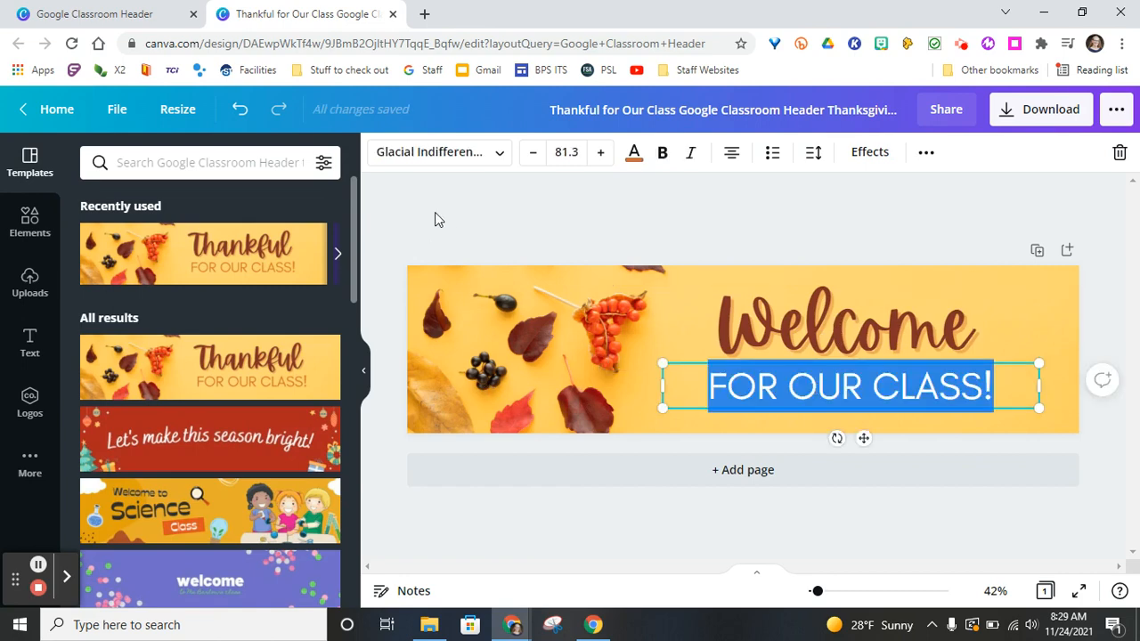
pyautogui.click(471, 158)
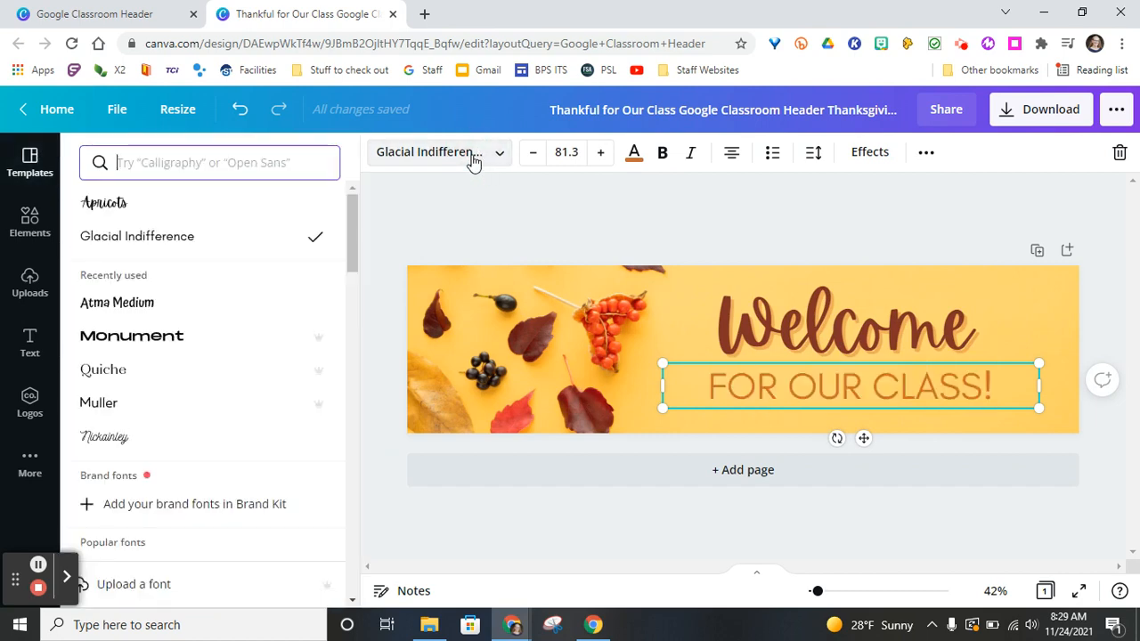
pyautogui.scroll(-1, 211, 397)
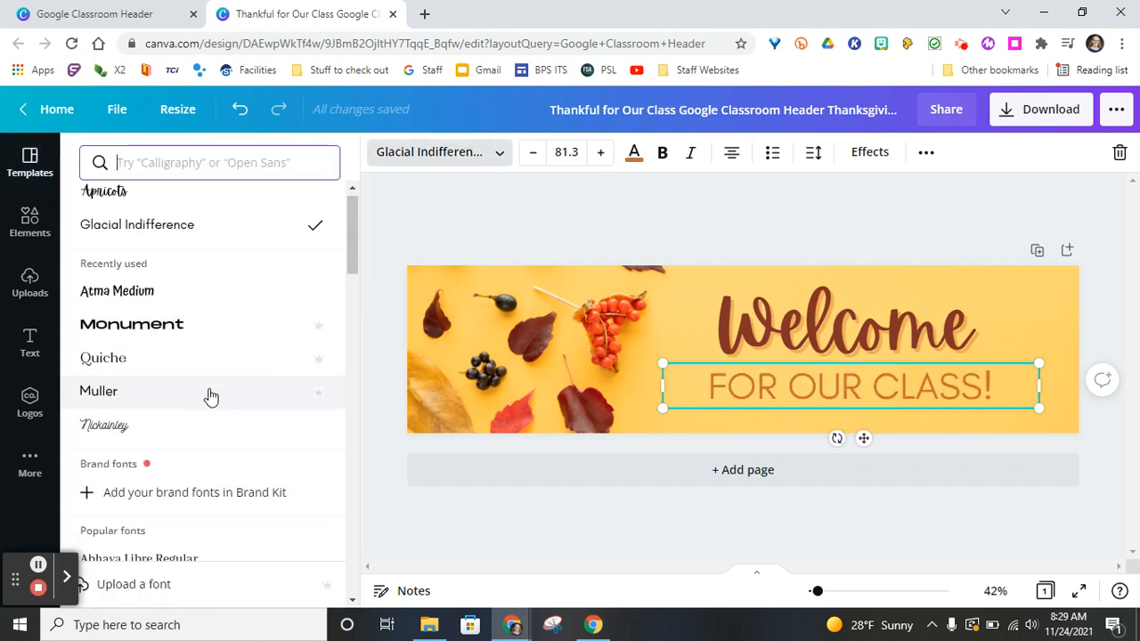
pyautogui.scroll(-3, 211, 396)
pyautogui.scroll(3, 208, 395)
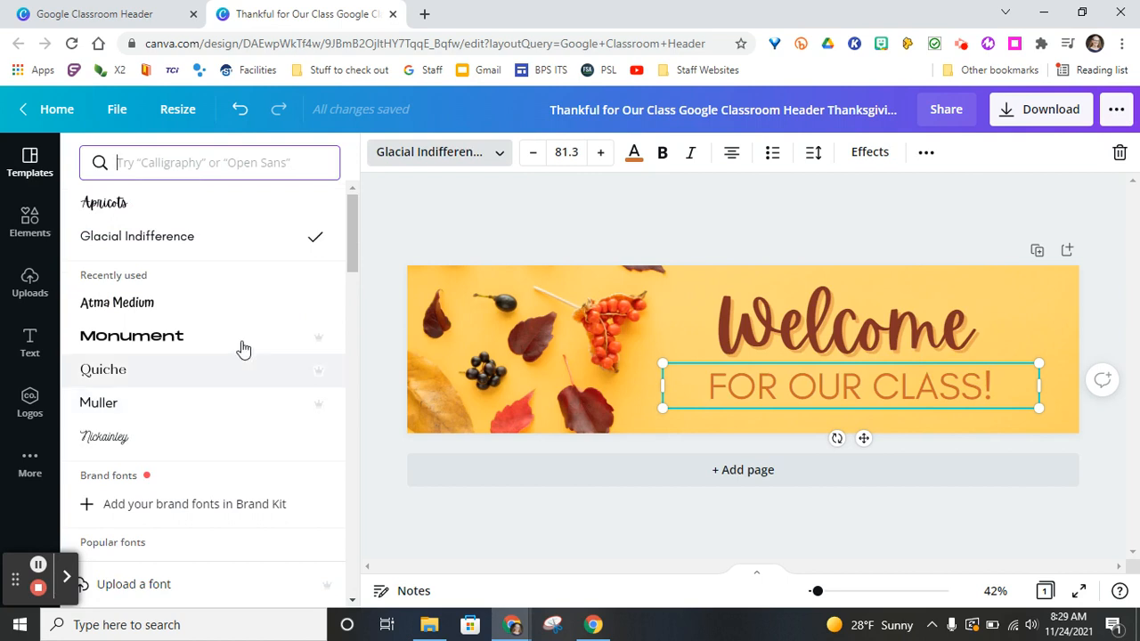
pyautogui.moveTo(318, 346)
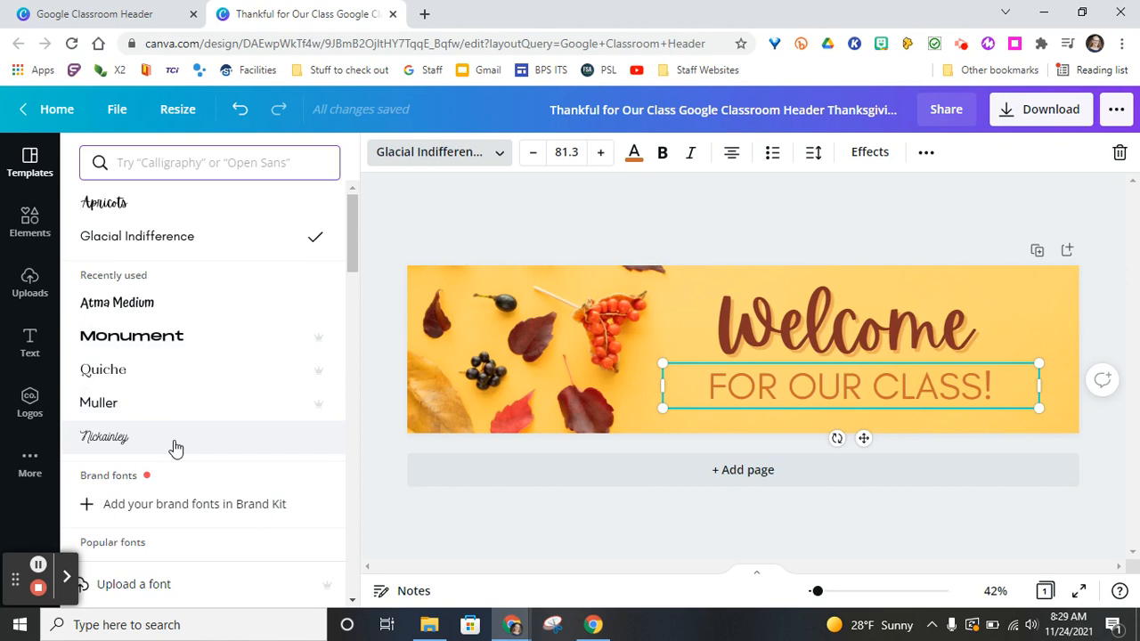
pyautogui.click(154, 306)
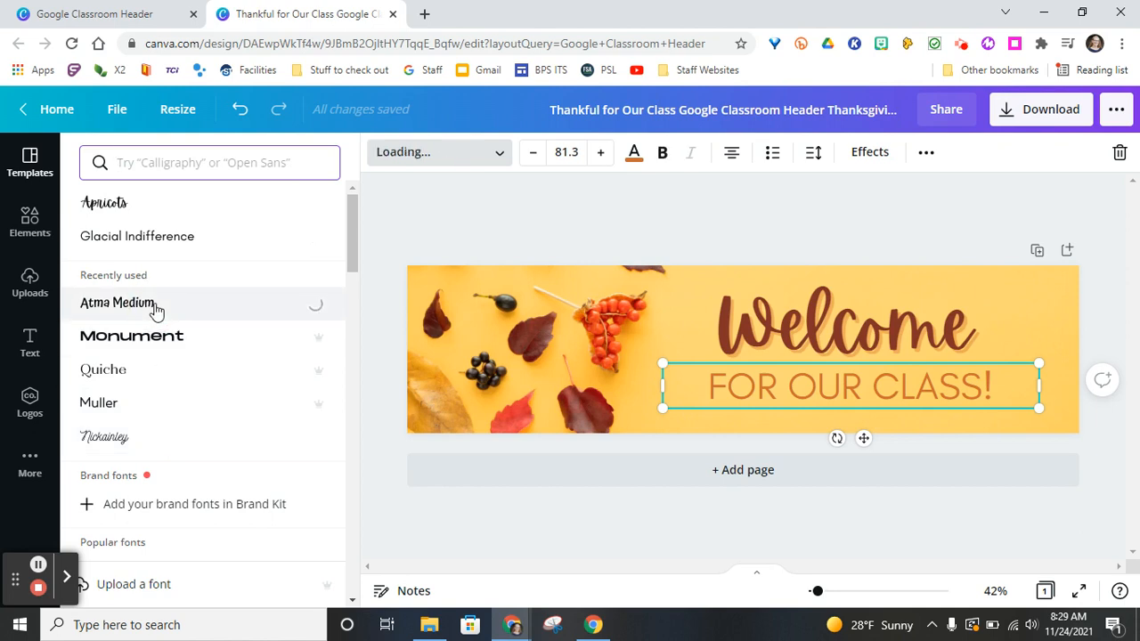
# Make the "FOR OUR CLASS!" line bold and align it to the right of its text box
pyautogui.click(635, 159)
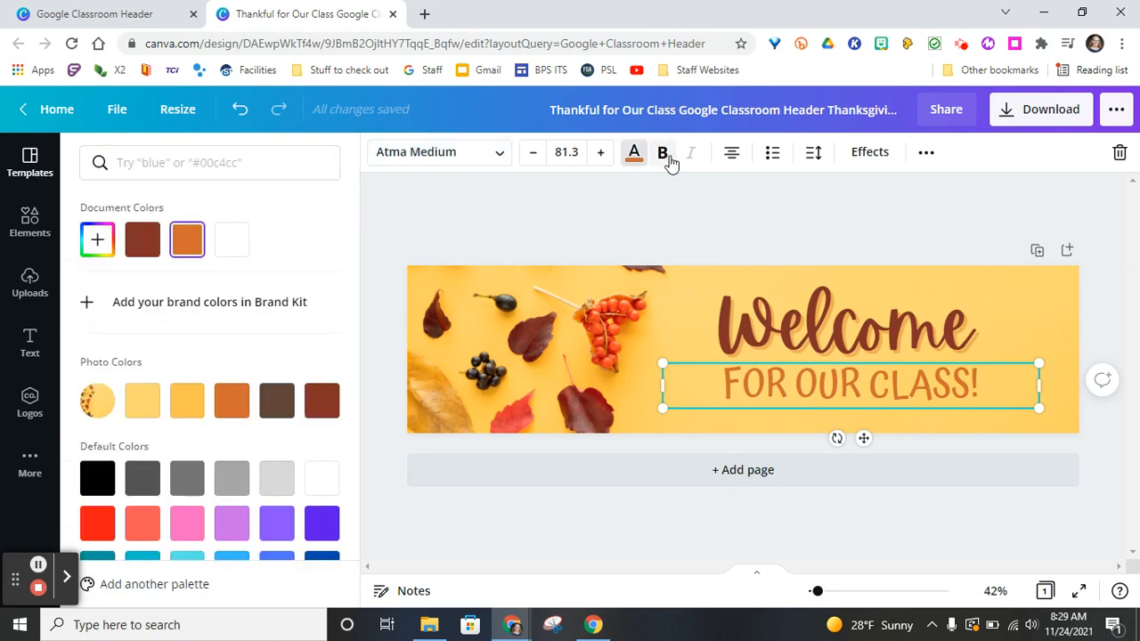
pyautogui.click(664, 155)
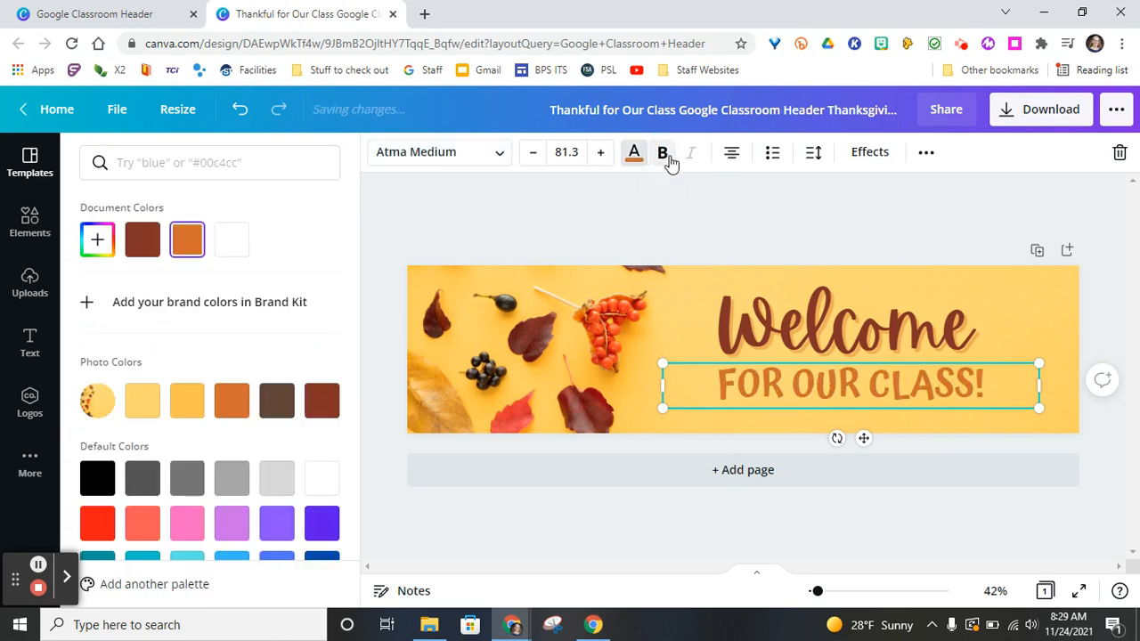
pyautogui.click(731, 159)
pyautogui.click(731, 158)
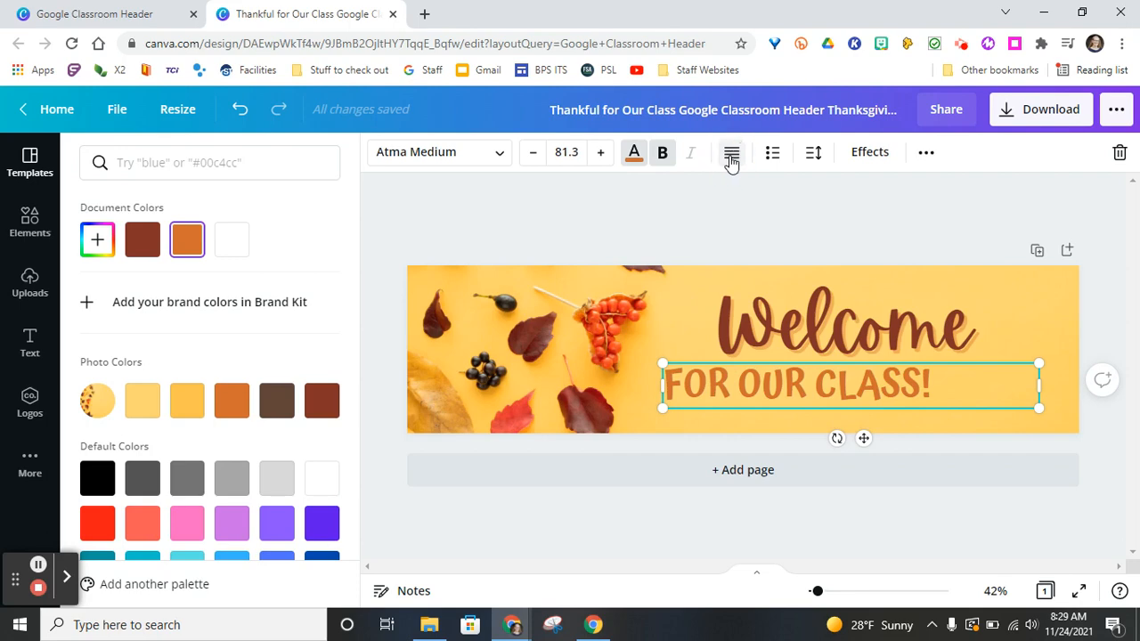
pyautogui.click(731, 158)
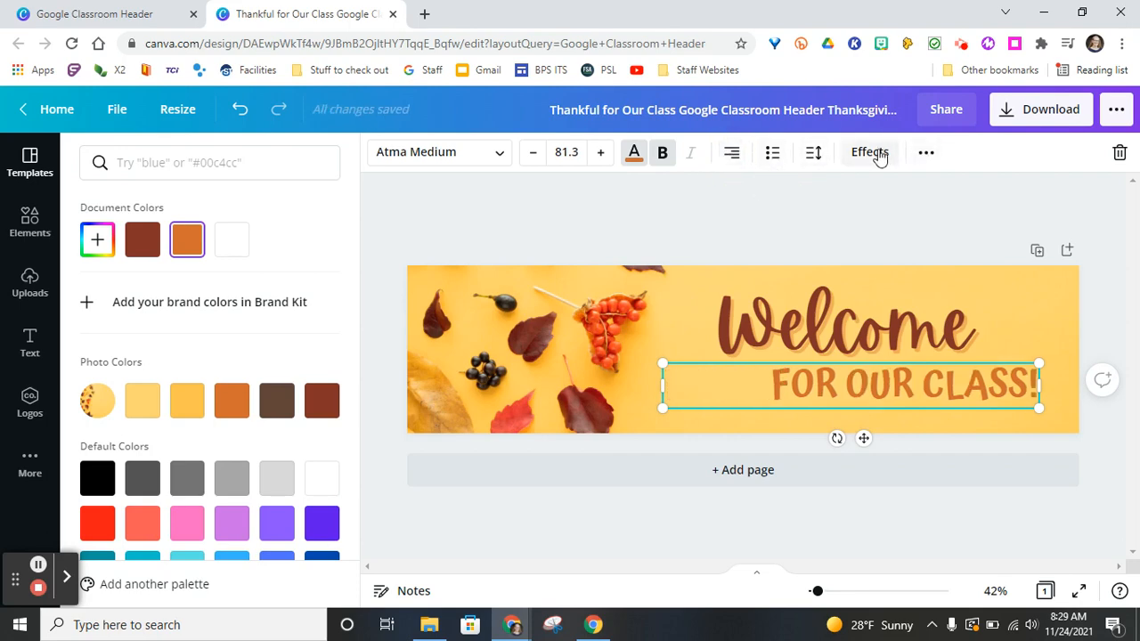
# Set the transparency of the "FOR OUR CLASS!" line to 64
pyautogui.click(926, 155)
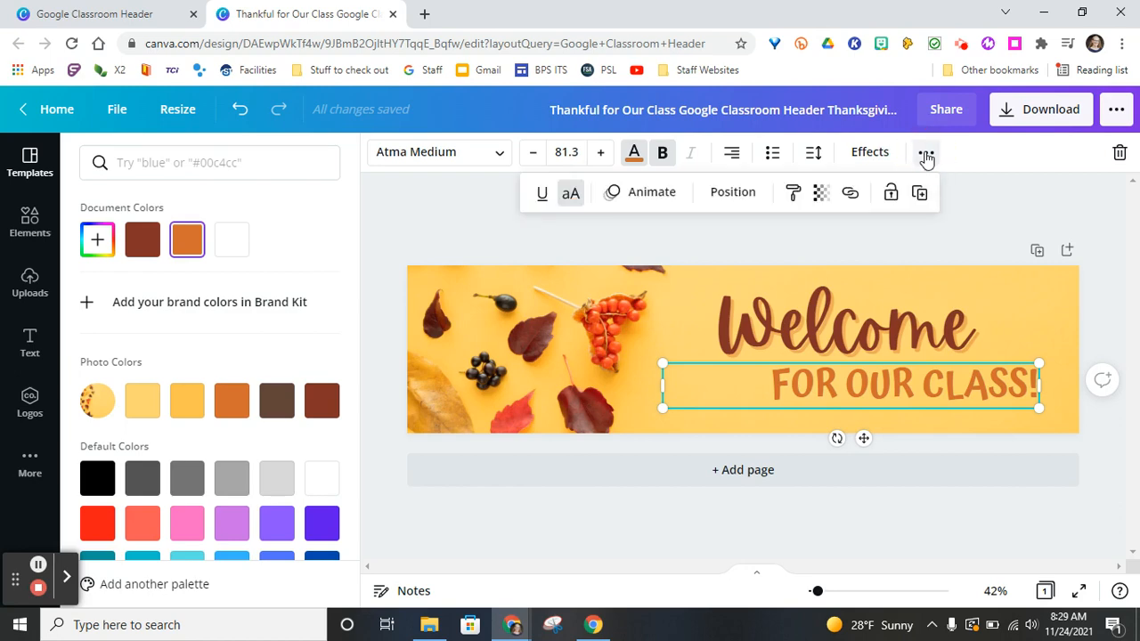
pyautogui.click(819, 194)
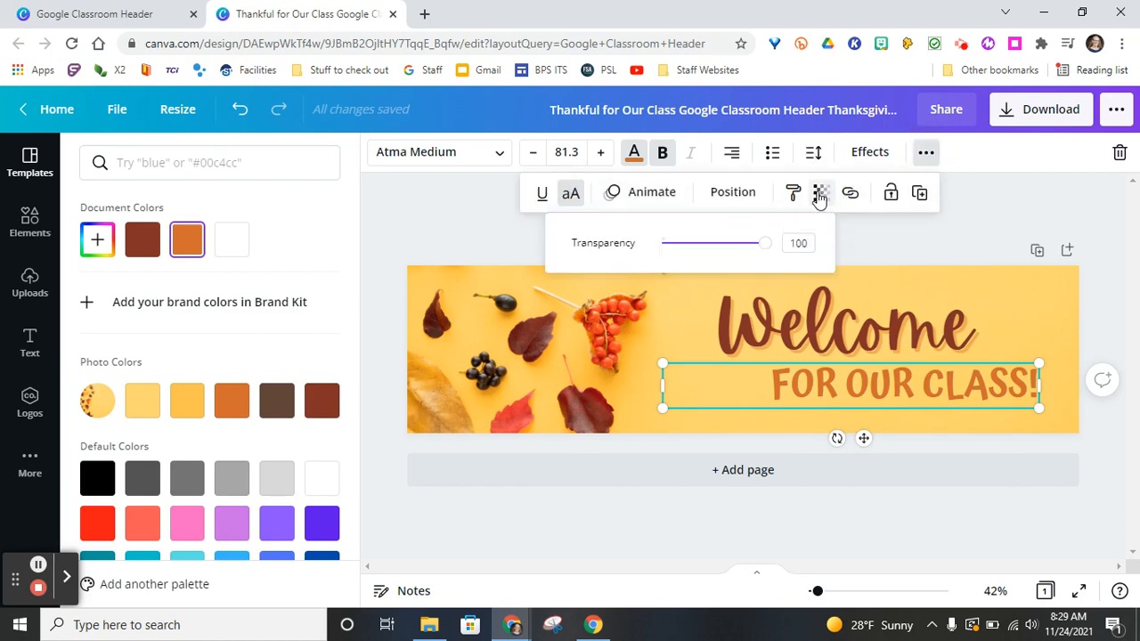
pyautogui.click(764, 245)
pyautogui.moveTo(764, 246); pyautogui.dragTo(729, 232)
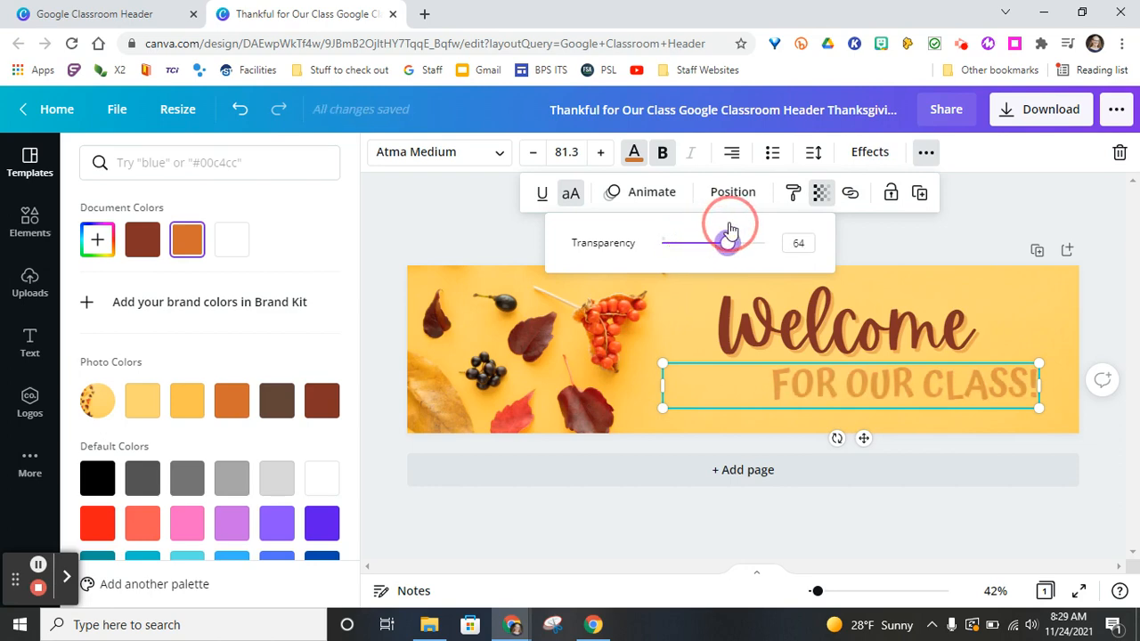
# Search the elements for "turkey" and add the black turkey graphic with grey tail feathers to the banner
pyautogui.click(902, 244)
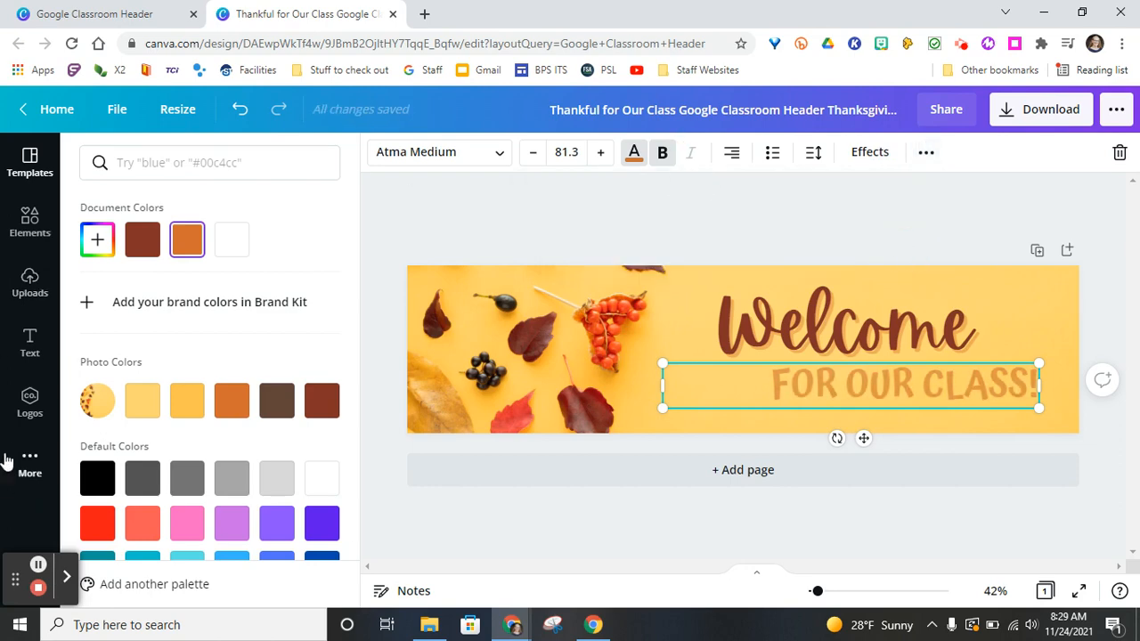
pyautogui.click(24, 221)
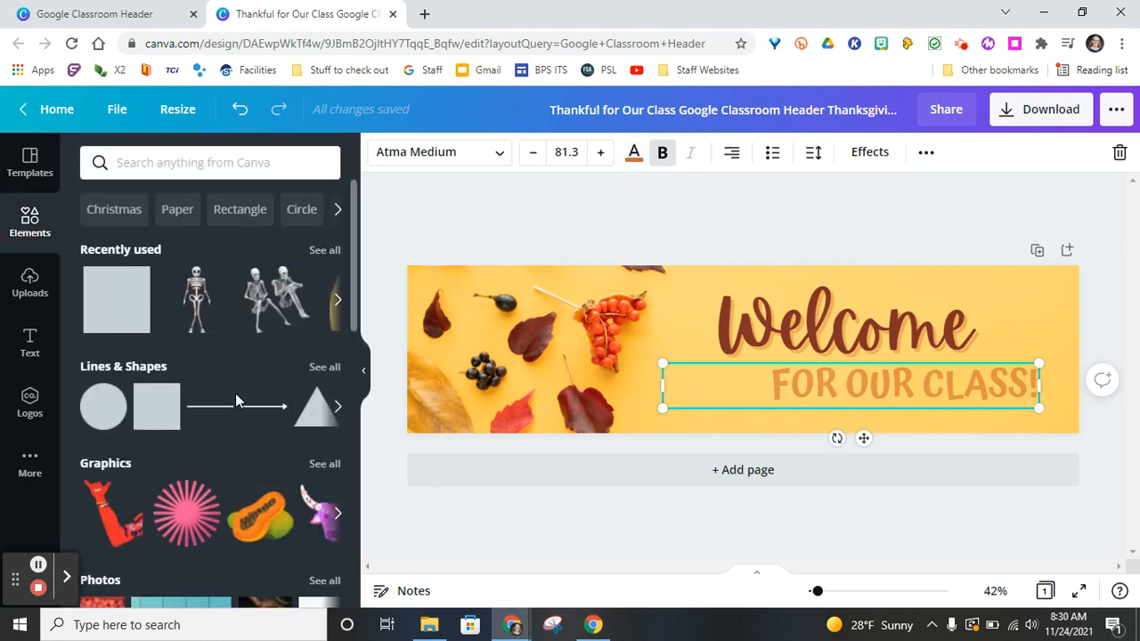
pyautogui.click(204, 169)
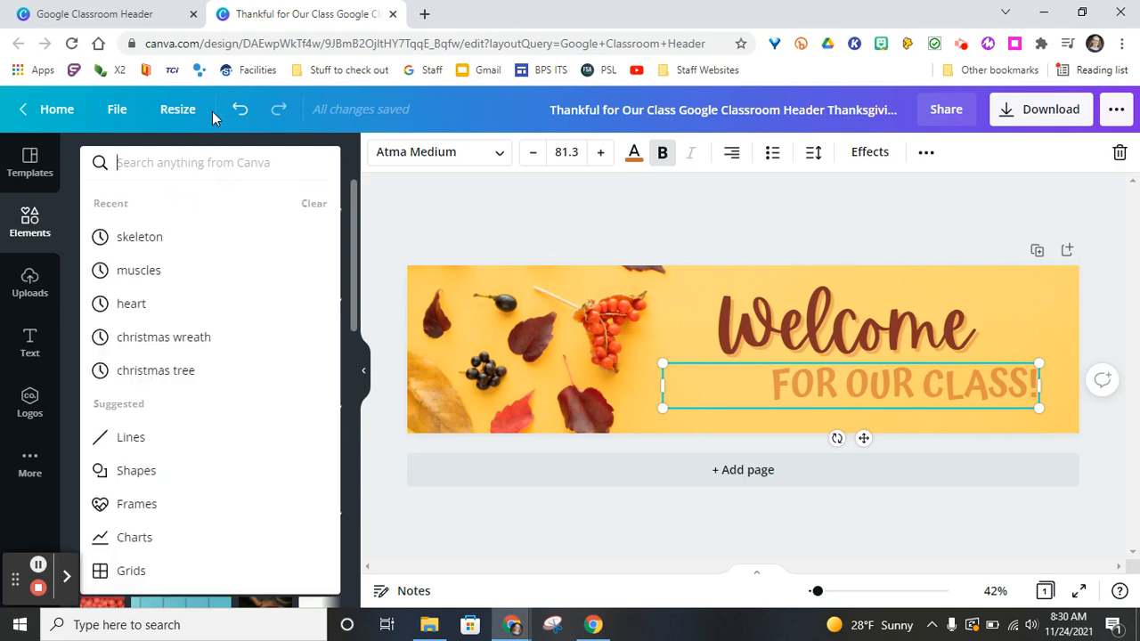
pyautogui.write('turkey')
pyautogui.press('Return')
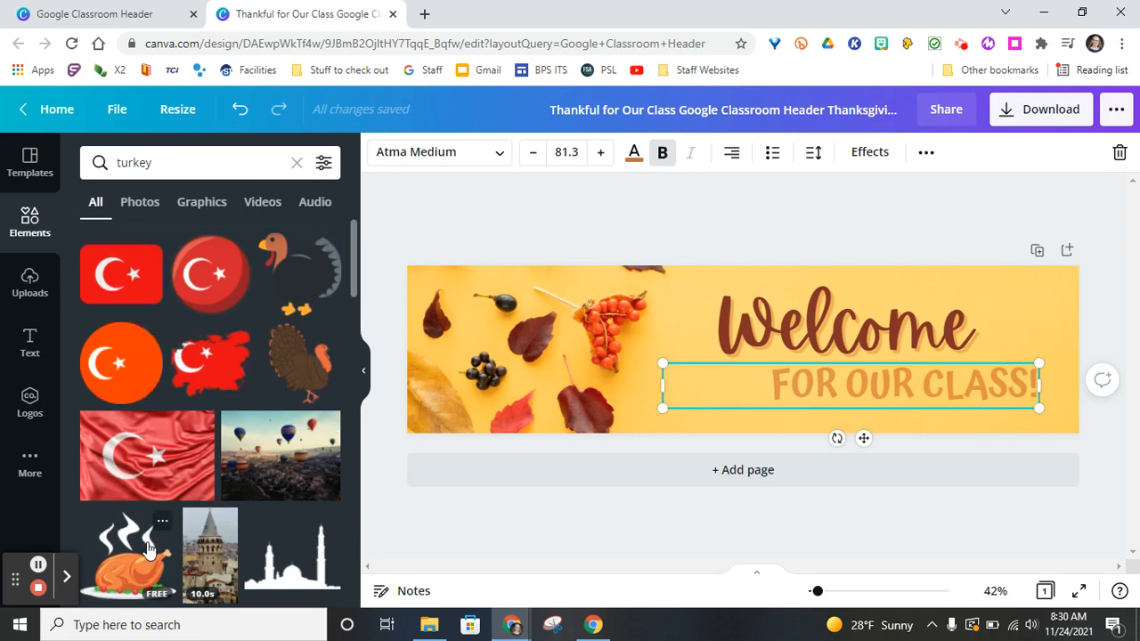
pyautogui.scroll(-2, 148, 549)
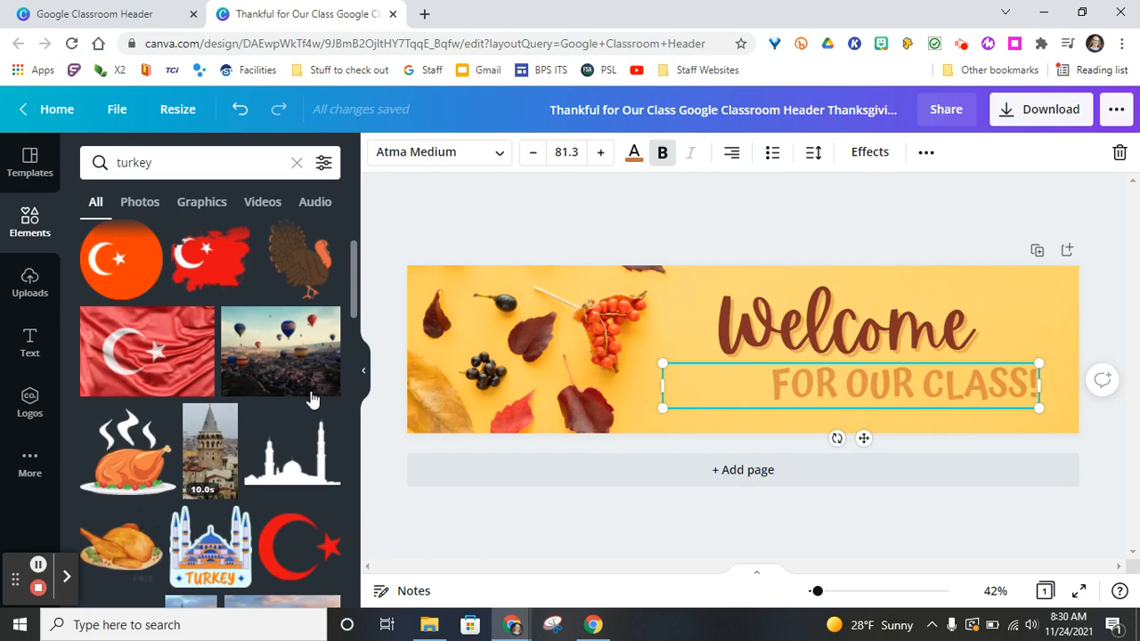
pyautogui.scroll(2, 231, 371)
pyautogui.click(298, 268)
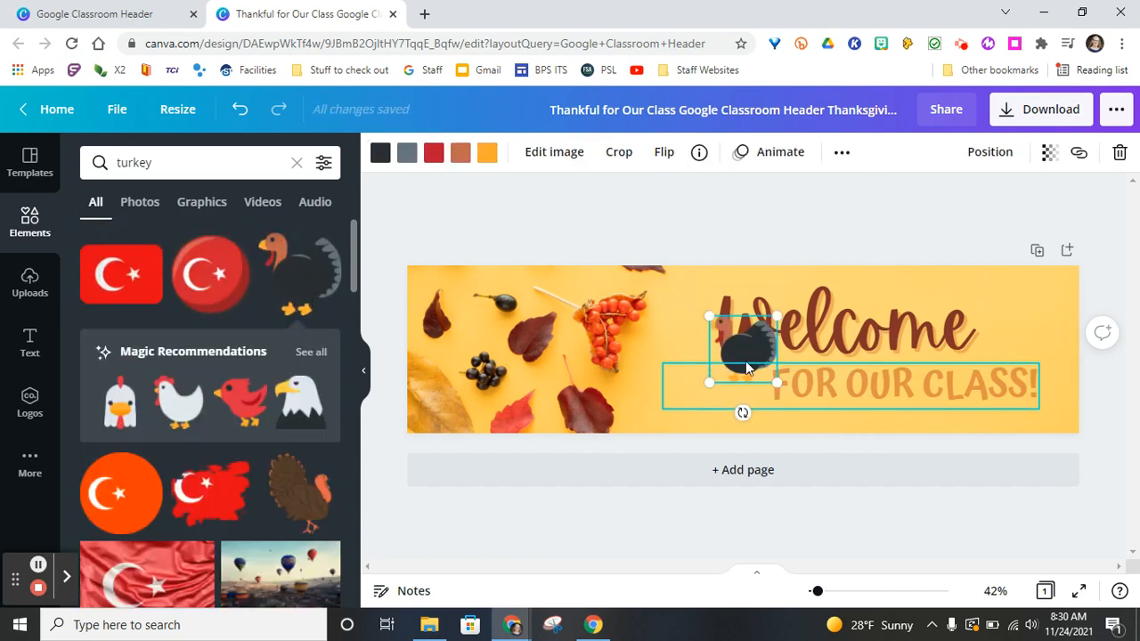
# Place the black turkey beside the dark red leaf at the banner's lower edge and shrink it slightly
pyautogui.moveTo(713, 334); pyautogui.dragTo(804, 249)
pyautogui.moveTo(593, 379); pyautogui.dragTo(681, 392)
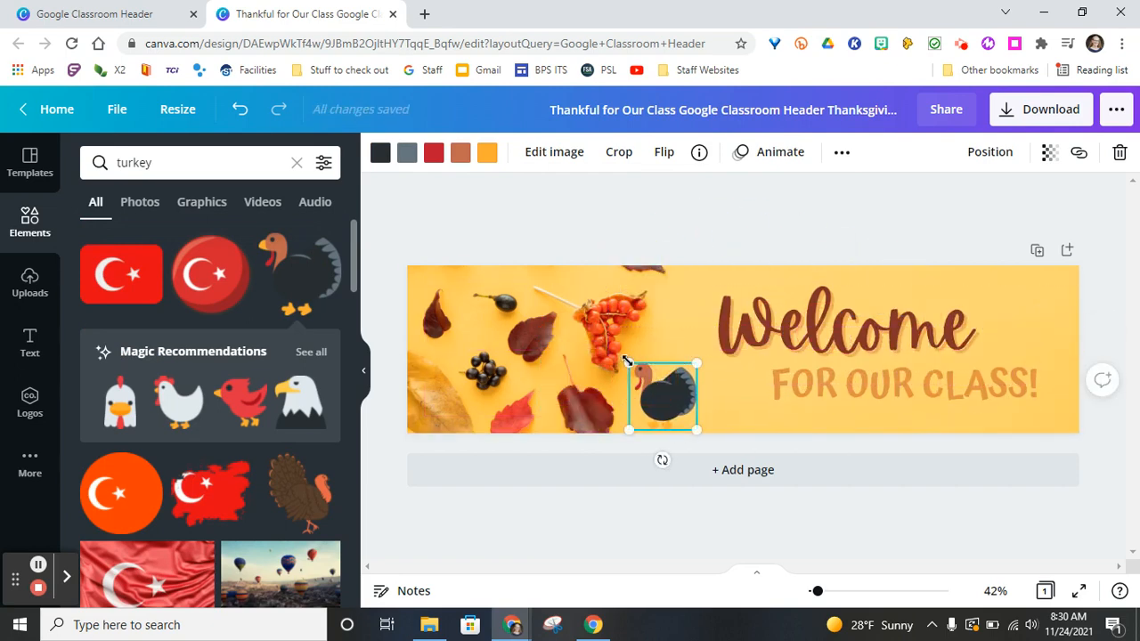
pyautogui.moveTo(626, 360)
pyautogui.mouseDown()
pyautogui.moveTo(523, 298)
pyautogui.moveTo(640, 375)
pyautogui.mouseUp()
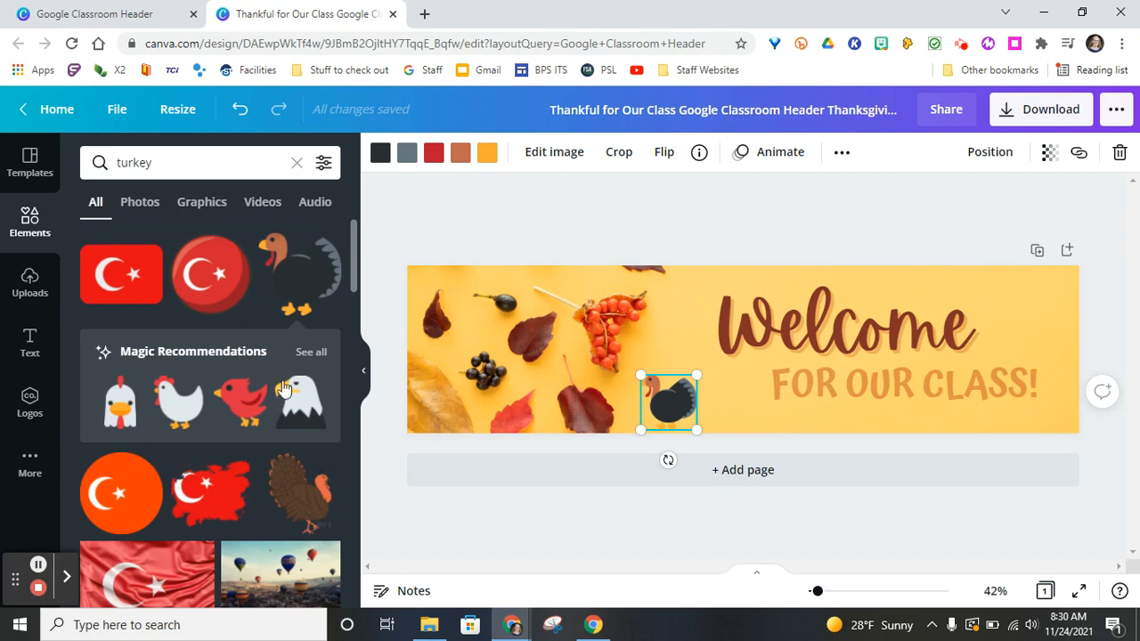
# Try the brown turkey graphic on the banner and delete the added copies
pyautogui.click(286, 496)
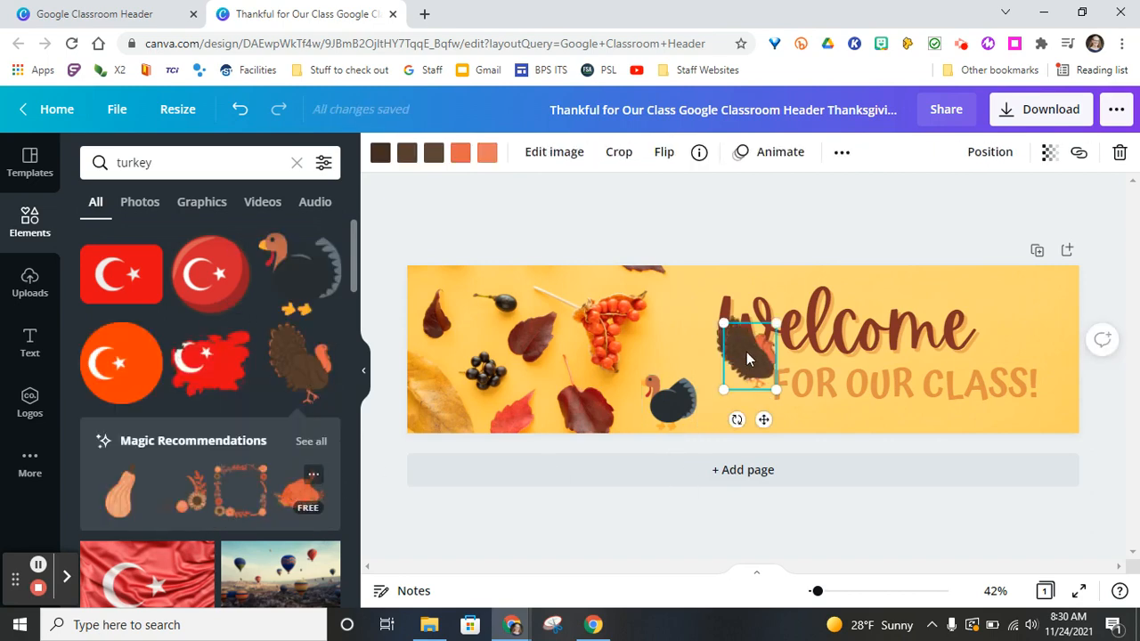
pyautogui.moveTo(748, 358); pyautogui.dragTo(622, 336)
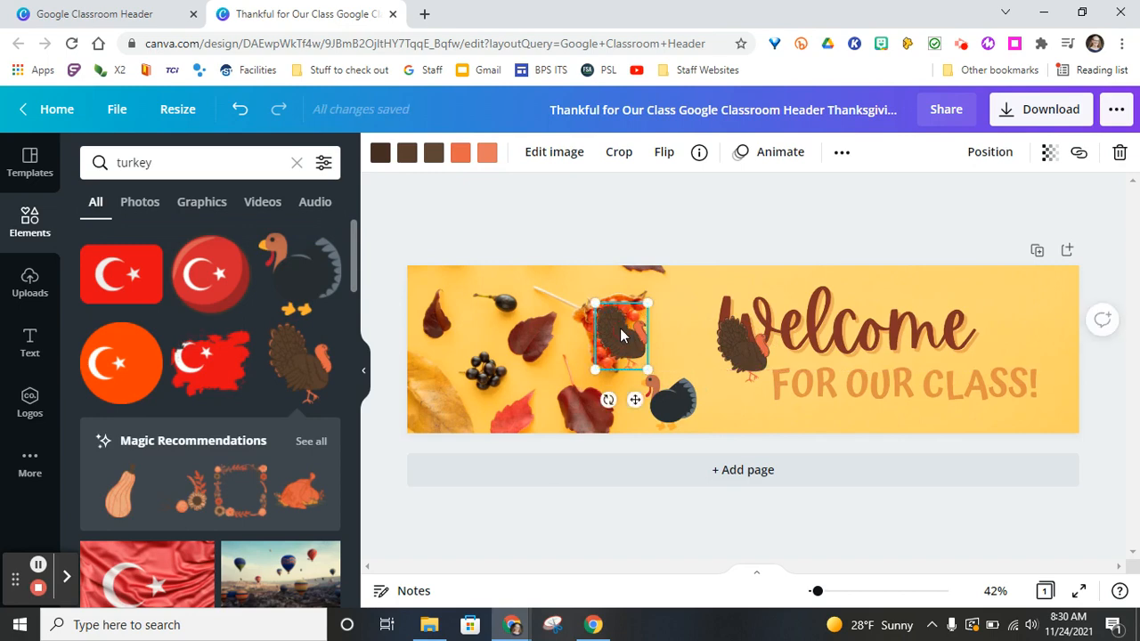
pyautogui.moveTo(621, 336); pyautogui.dragTo(749, 345)
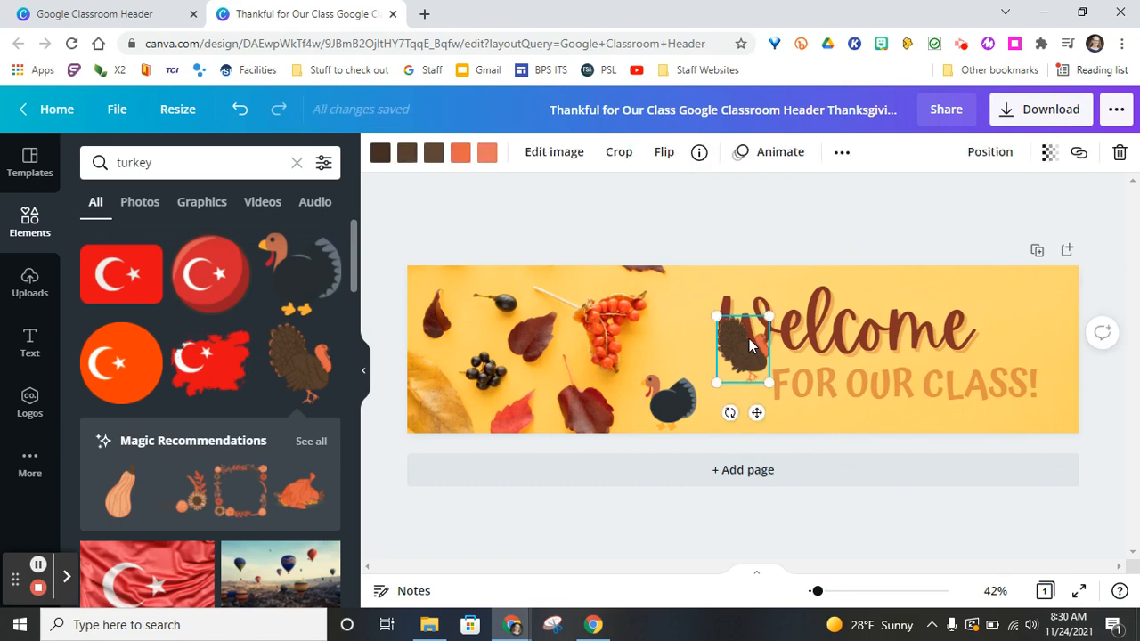
pyautogui.press('Delete')
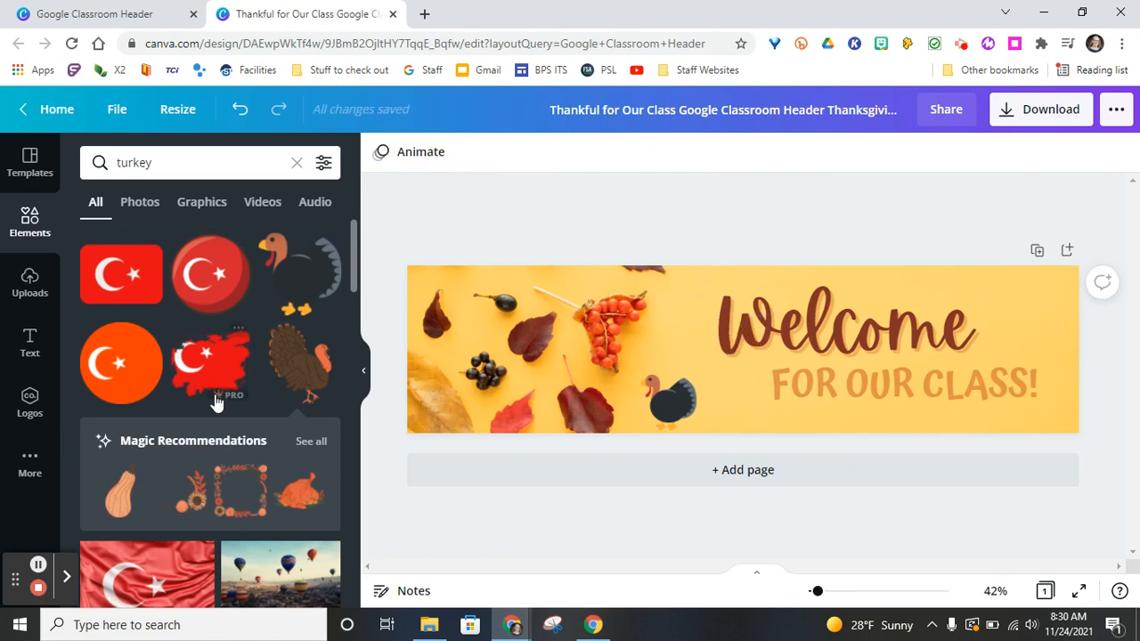
pyautogui.click(30, 349)
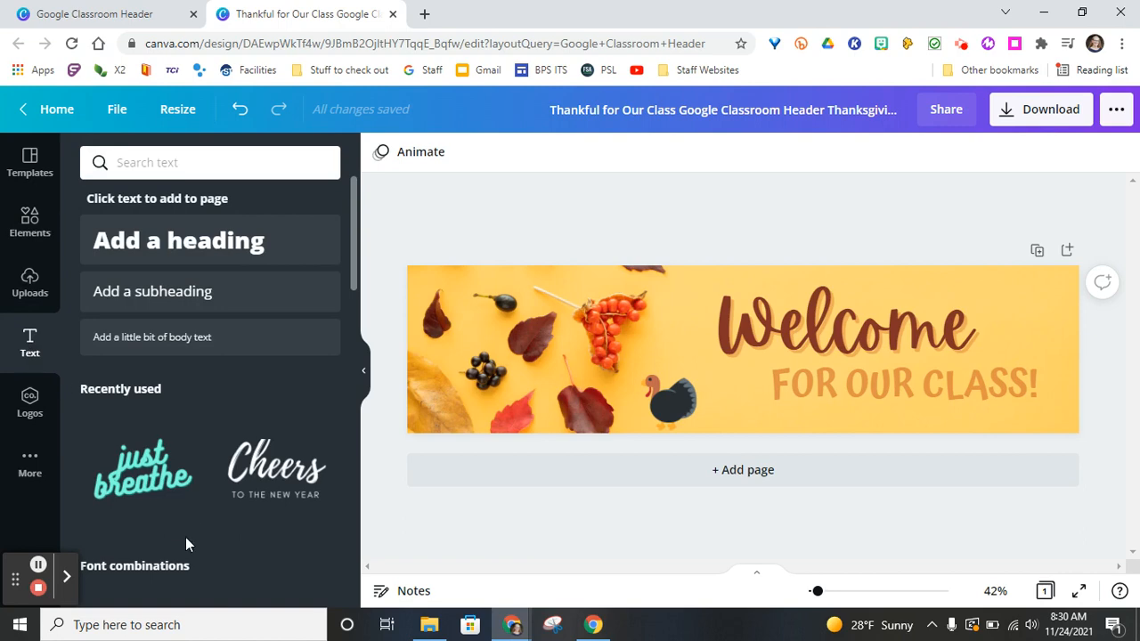
pyautogui.scroll(-10, 185, 537)
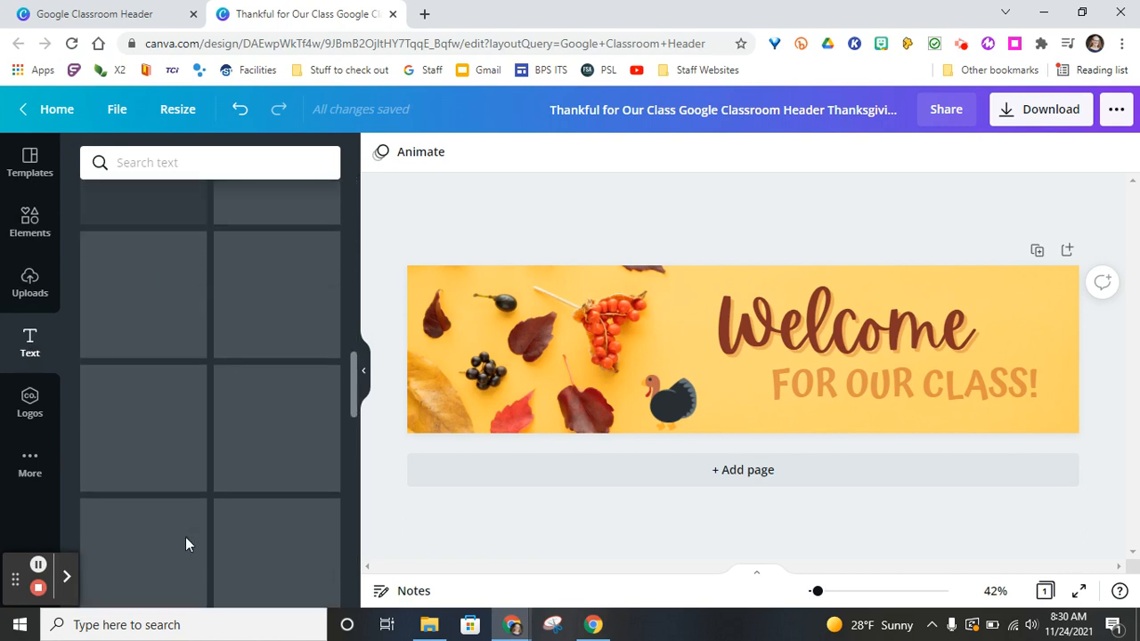
pyautogui.scroll(10, 186, 544)
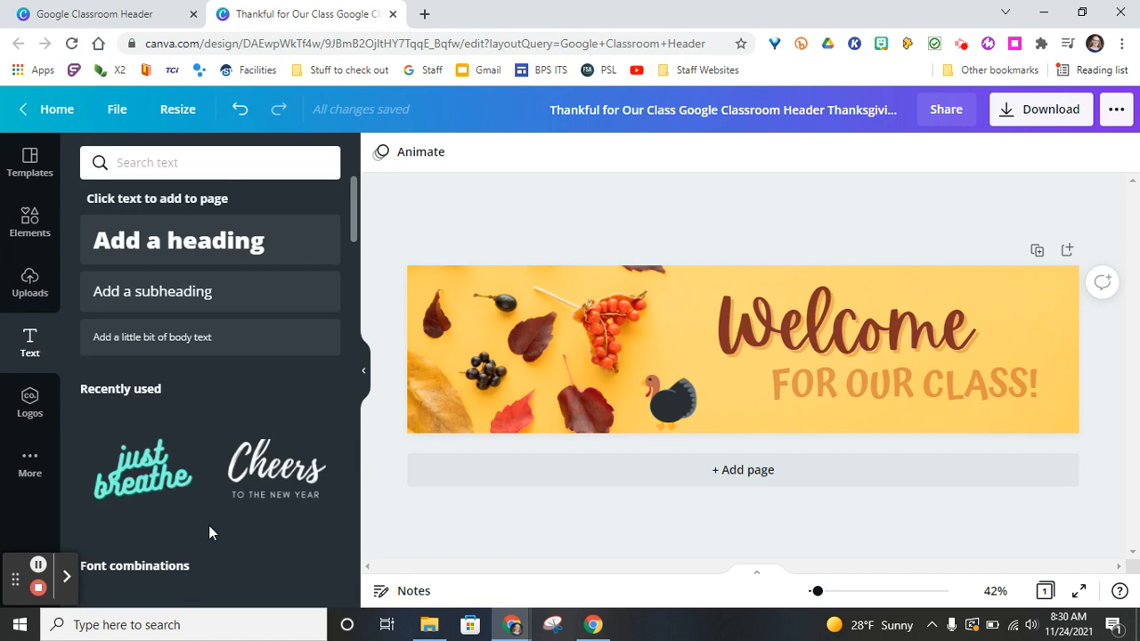
pyautogui.scroll(-4, 208, 525)
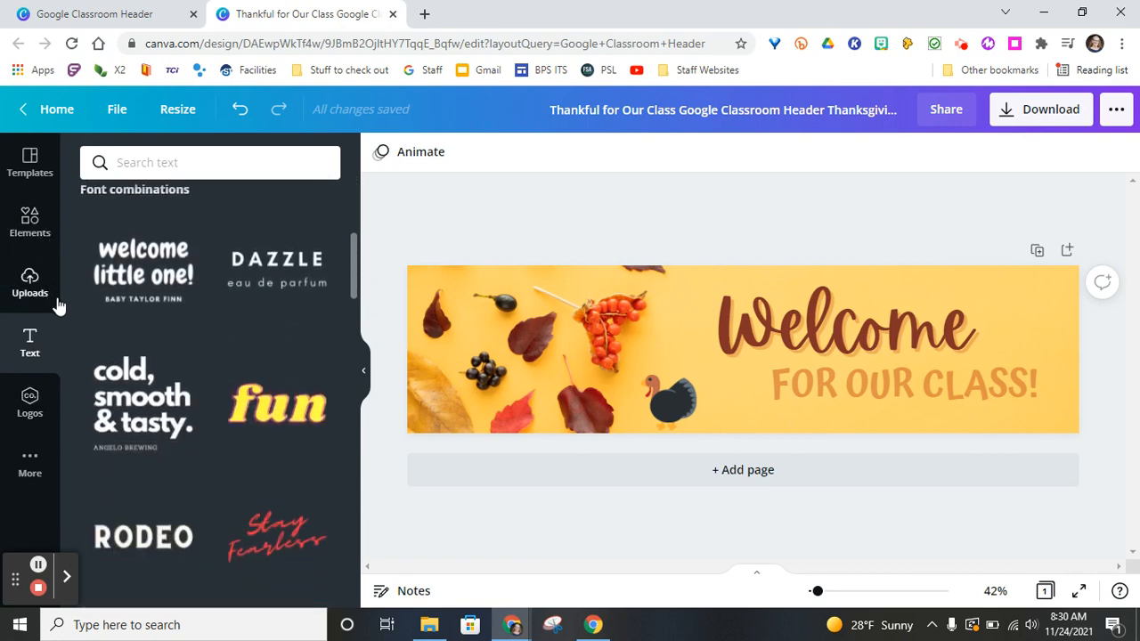
# Upload the photo of the red brick building from the Pictures folder to the design's media
pyautogui.click(30, 289)
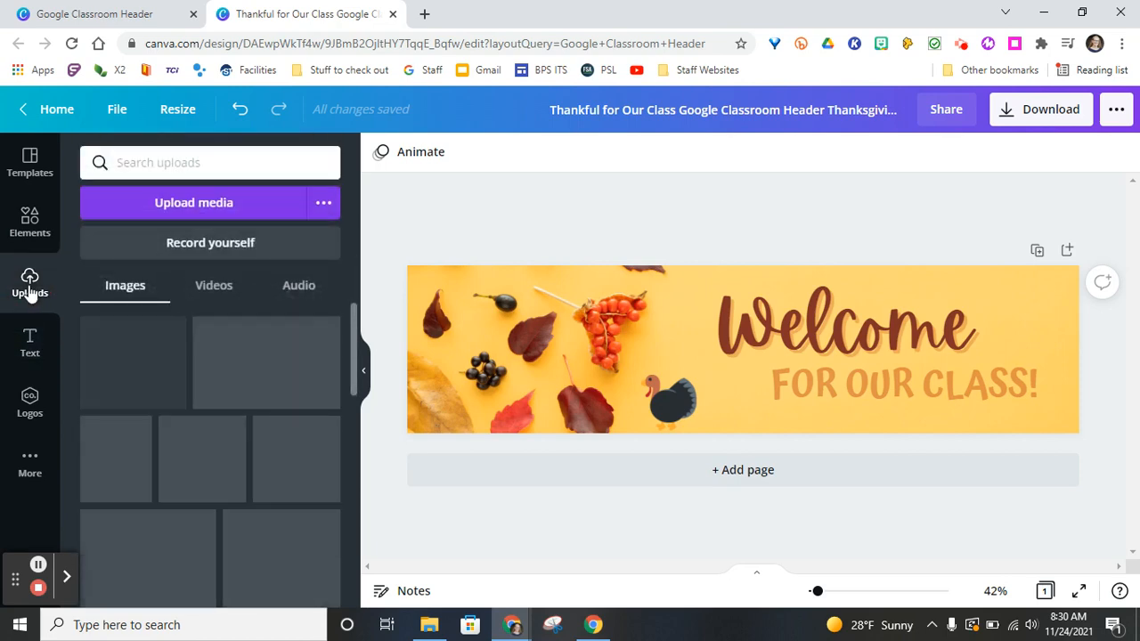
pyautogui.scroll(-10, 170, 509)
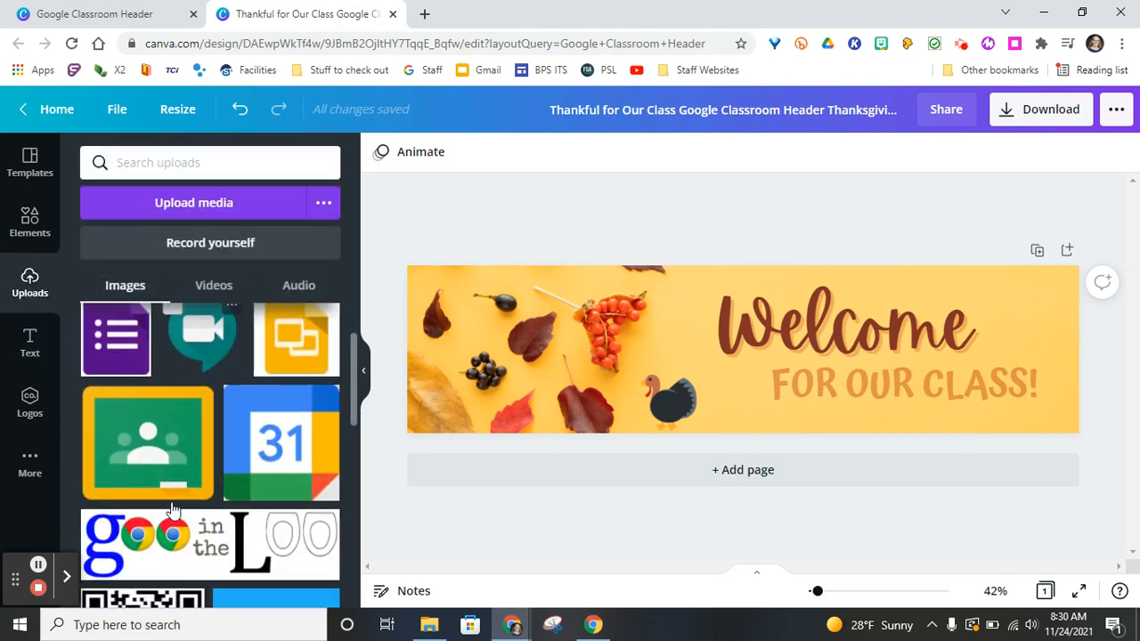
pyautogui.scroll(-2, 170, 509)
pyautogui.scroll(10, 171, 509)
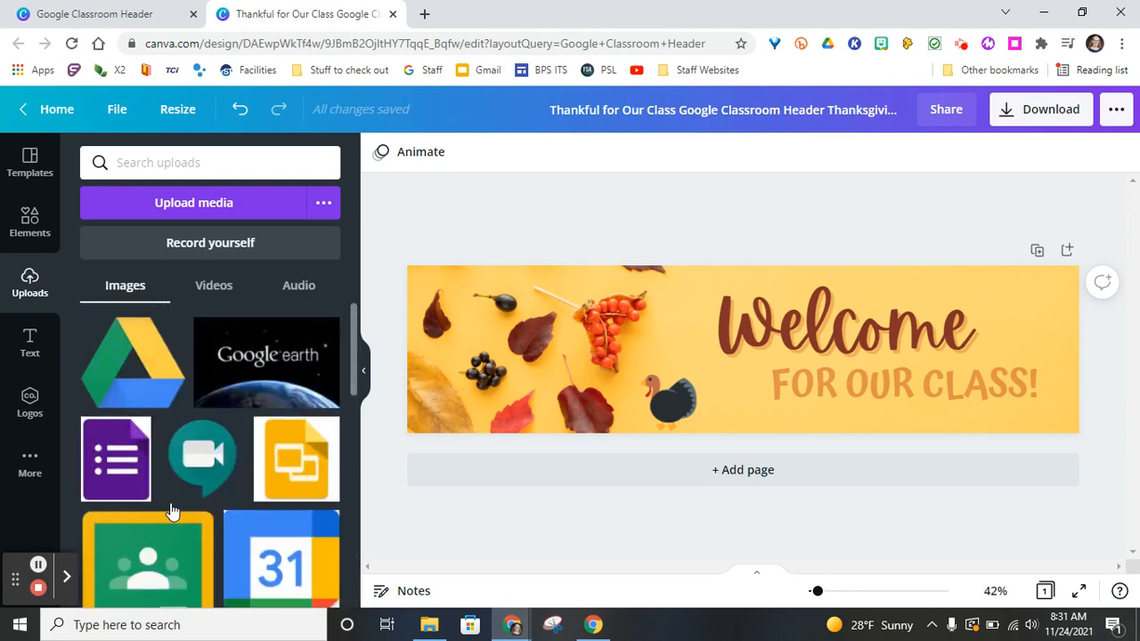
pyautogui.click(225, 210)
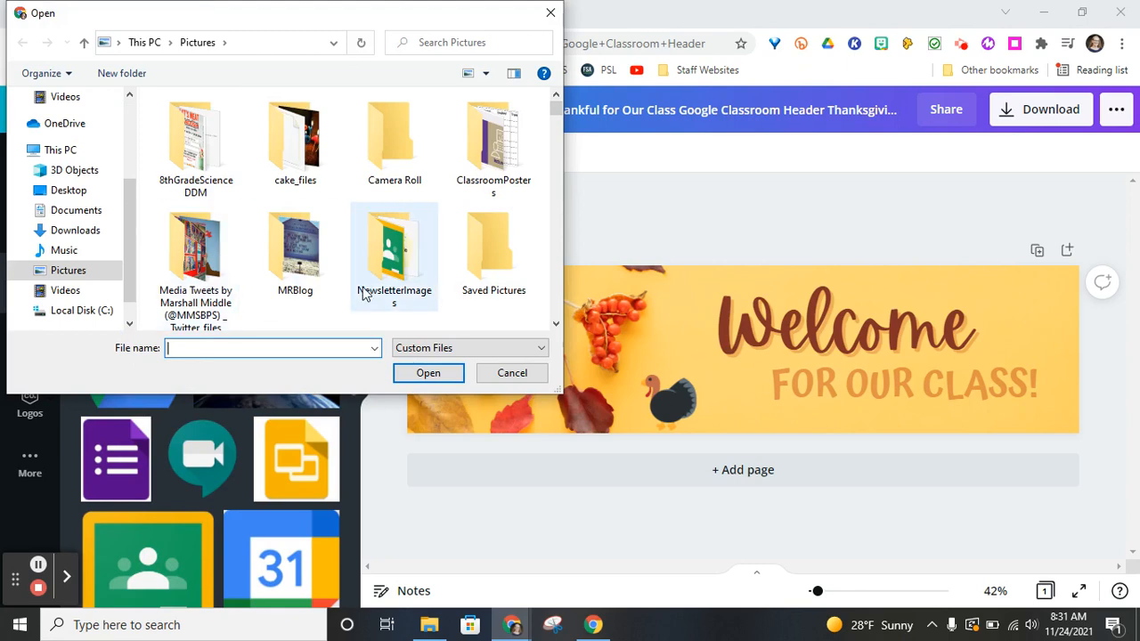
pyautogui.scroll(-3, 364, 294)
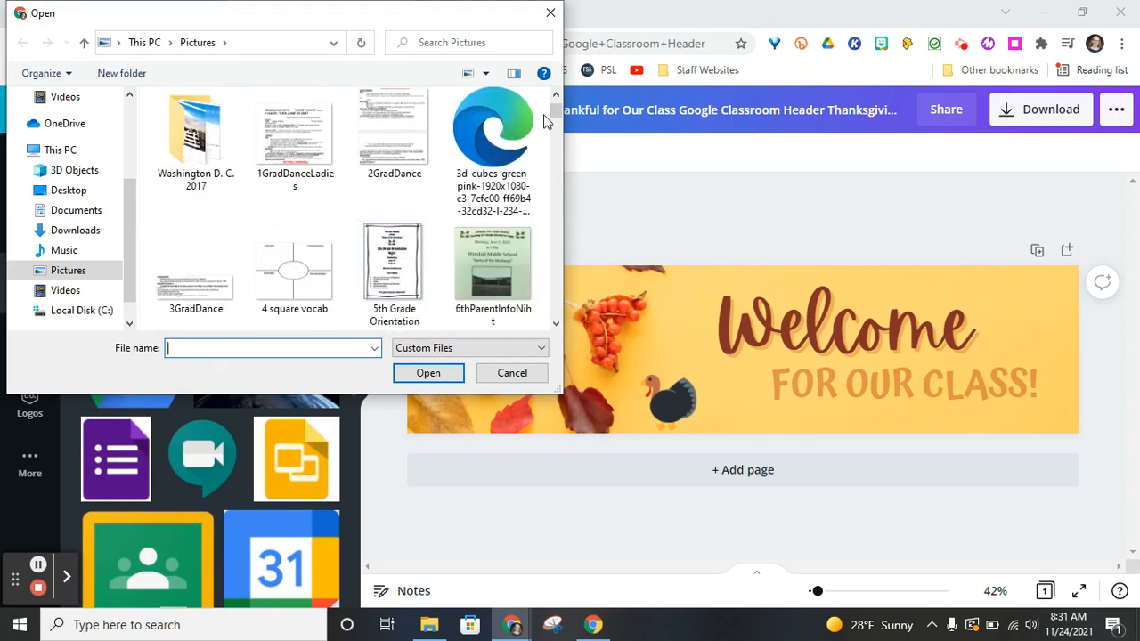
pyautogui.moveTo(554, 120); pyautogui.dragTo(554, 134)
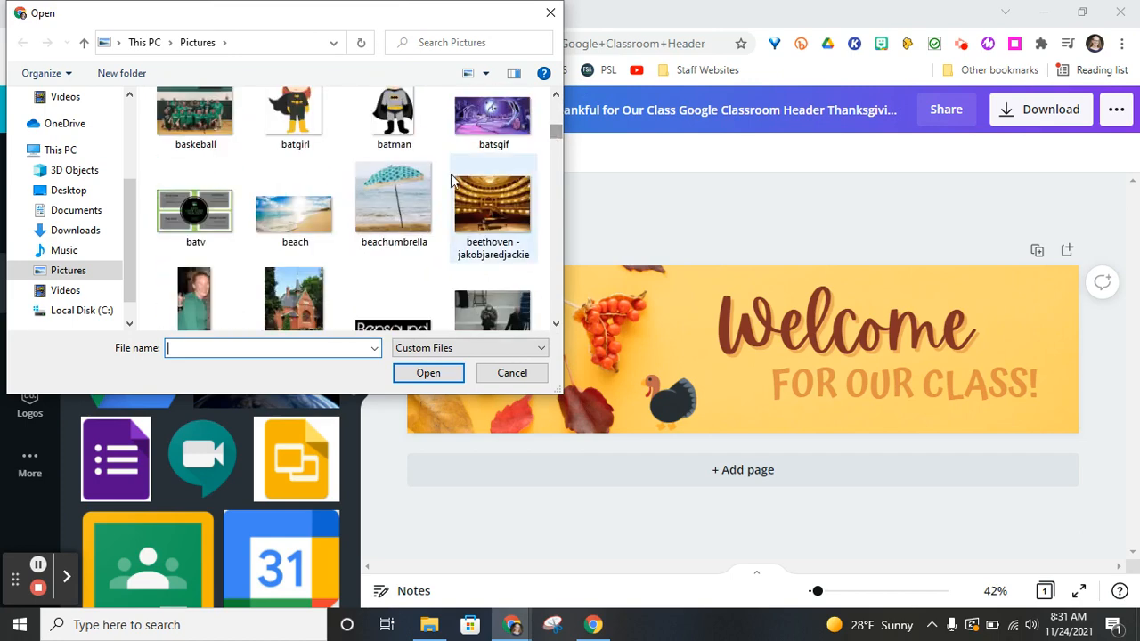
pyautogui.doubleClick(288, 286)
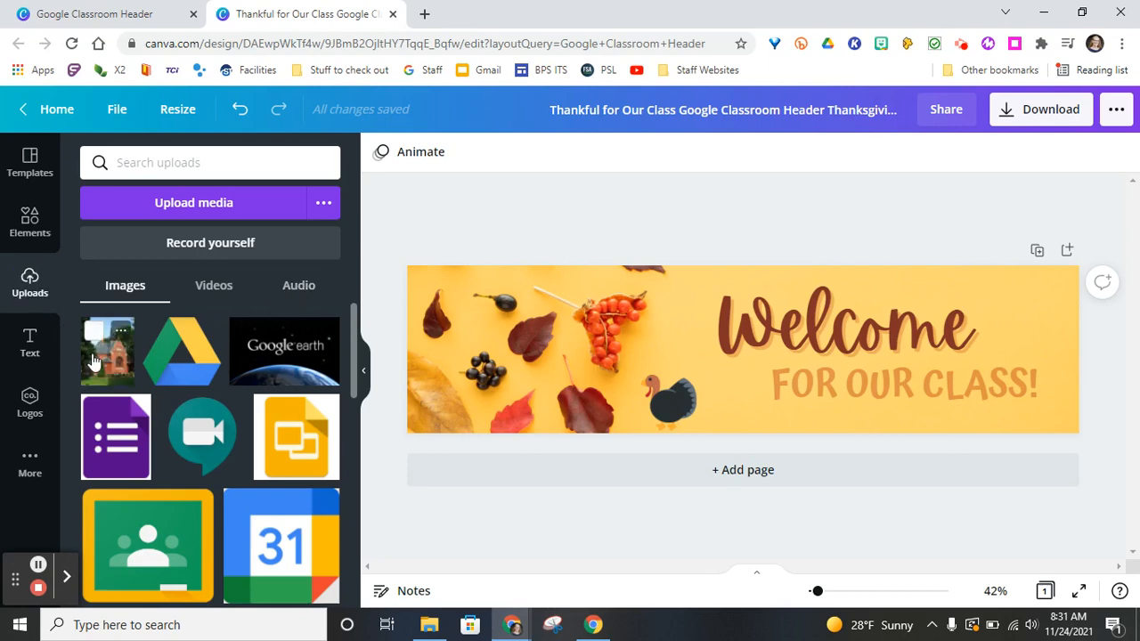
# Add the uploaded building photo to the banner and trim its left side so it becomes narrower
pyautogui.click(93, 361)
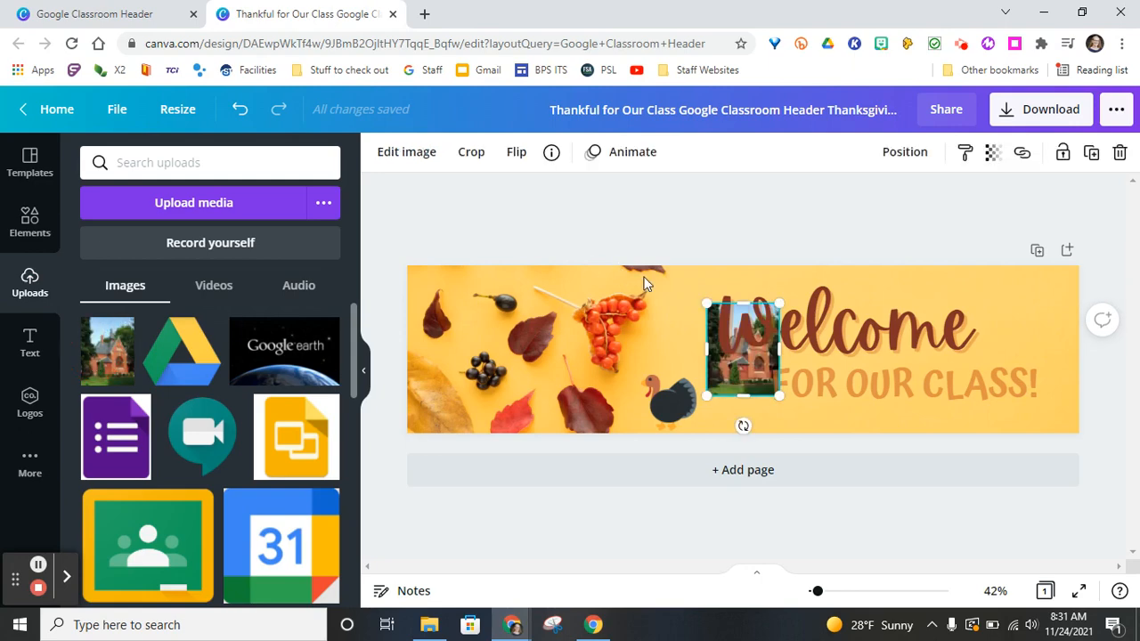
pyautogui.moveTo(742, 383)
pyautogui.mouseDown()
pyautogui.moveTo(634, 384)
pyautogui.moveTo(698, 383)
pyautogui.moveTo(828, 434)
pyautogui.moveTo(757, 383)
pyautogui.moveTo(722, 382)
pyautogui.mouseUp()
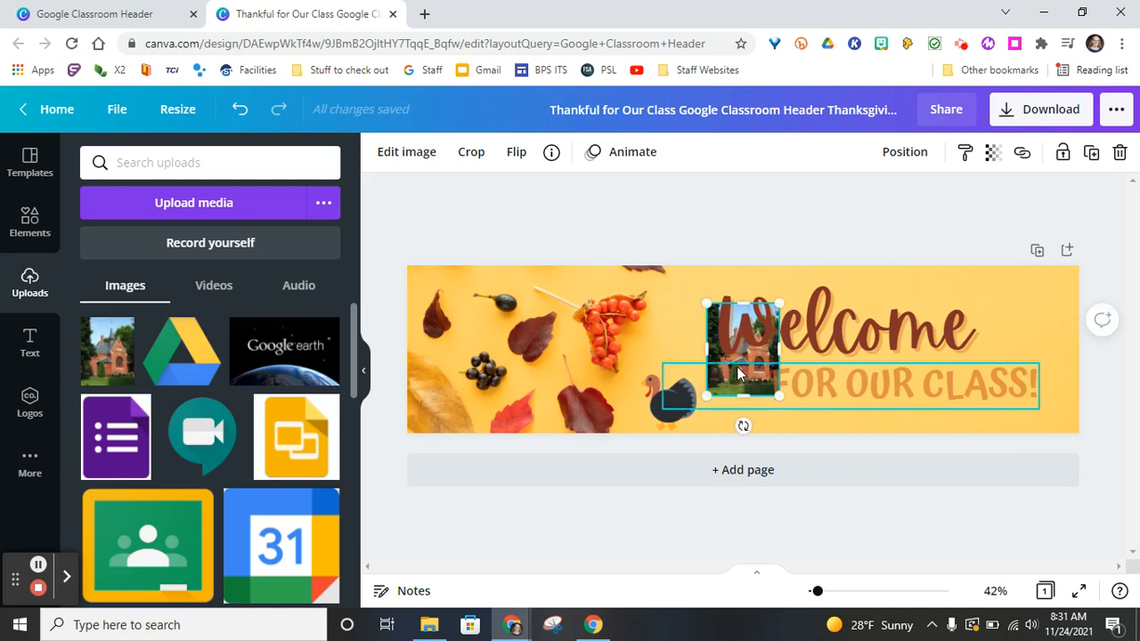
pyautogui.moveTo(714, 336)
pyautogui.mouseDown()
pyautogui.moveTo(614, 343)
pyautogui.moveTo(719, 344)
pyautogui.mouseUp()
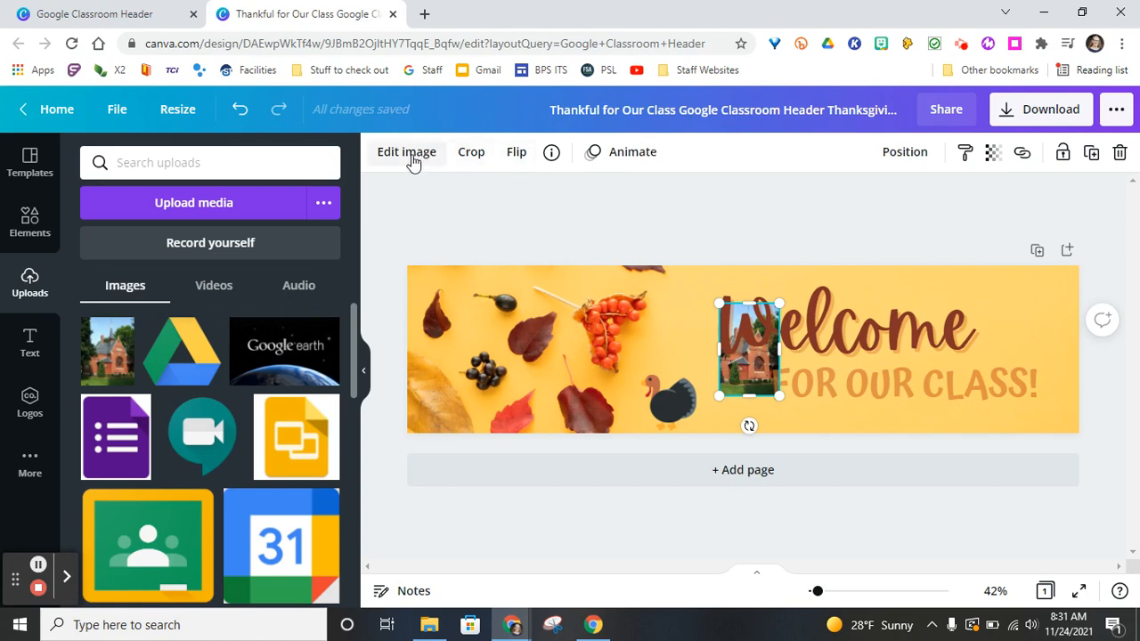
# Flip the building photo horizontally and apply the Rise photo animation to it
pyautogui.click(536, 156)
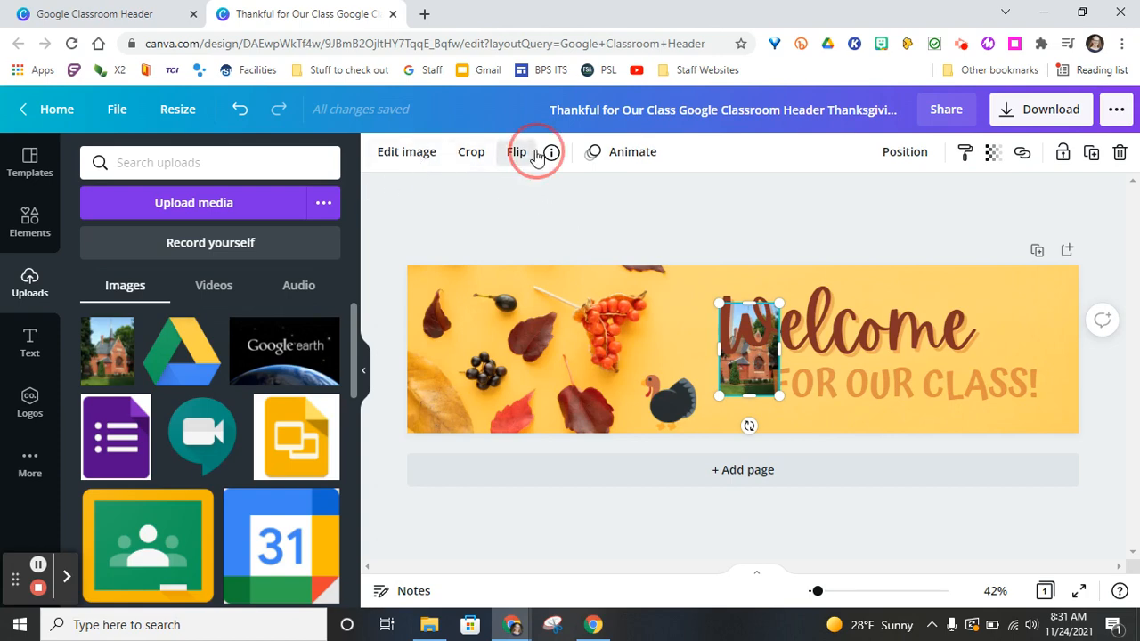
pyautogui.click(552, 194)
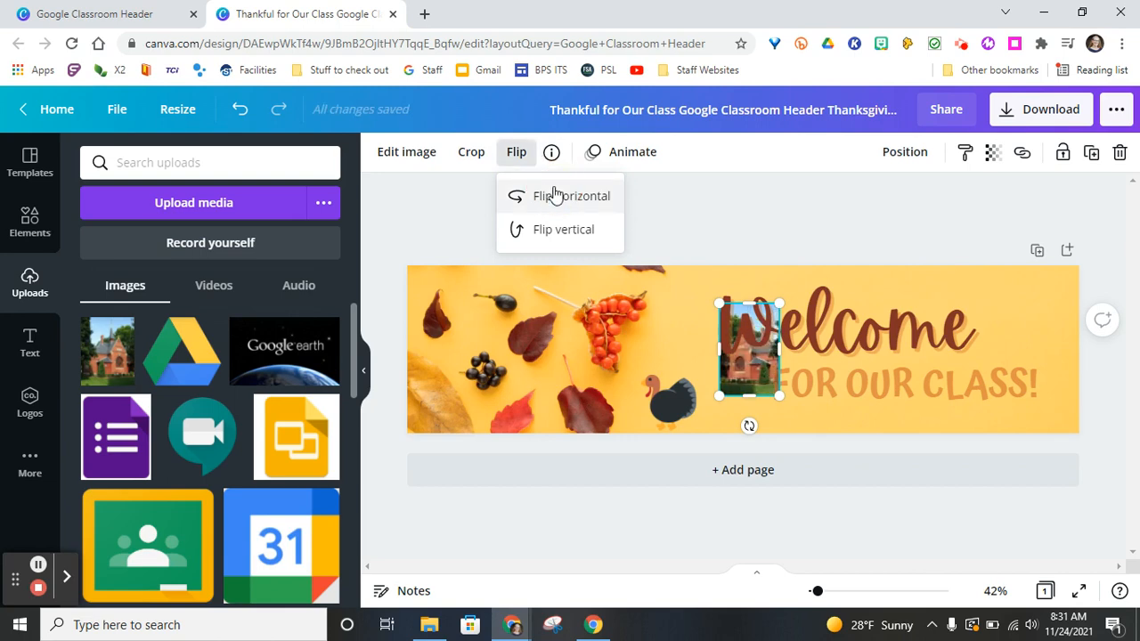
pyautogui.click(638, 154)
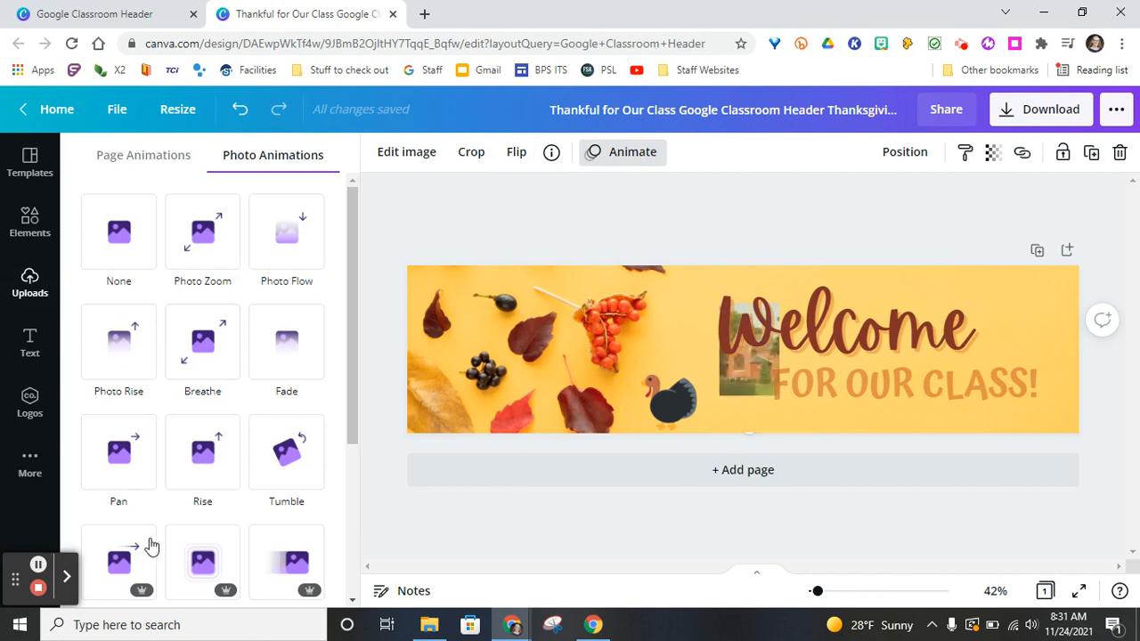
pyautogui.scroll(-3, 200, 547)
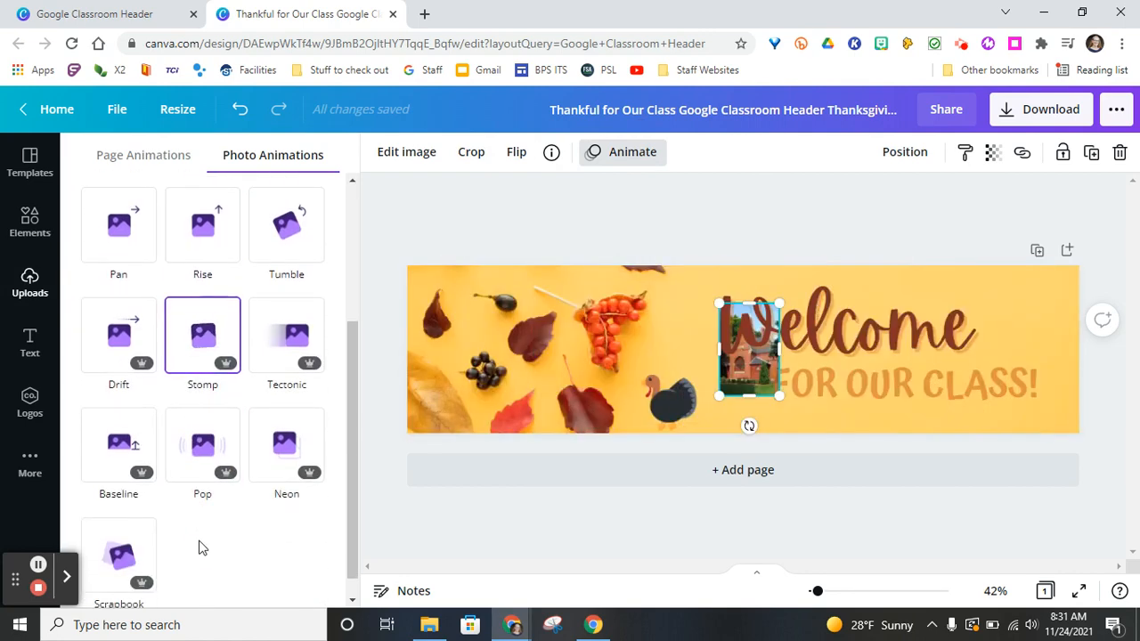
pyautogui.click(224, 243)
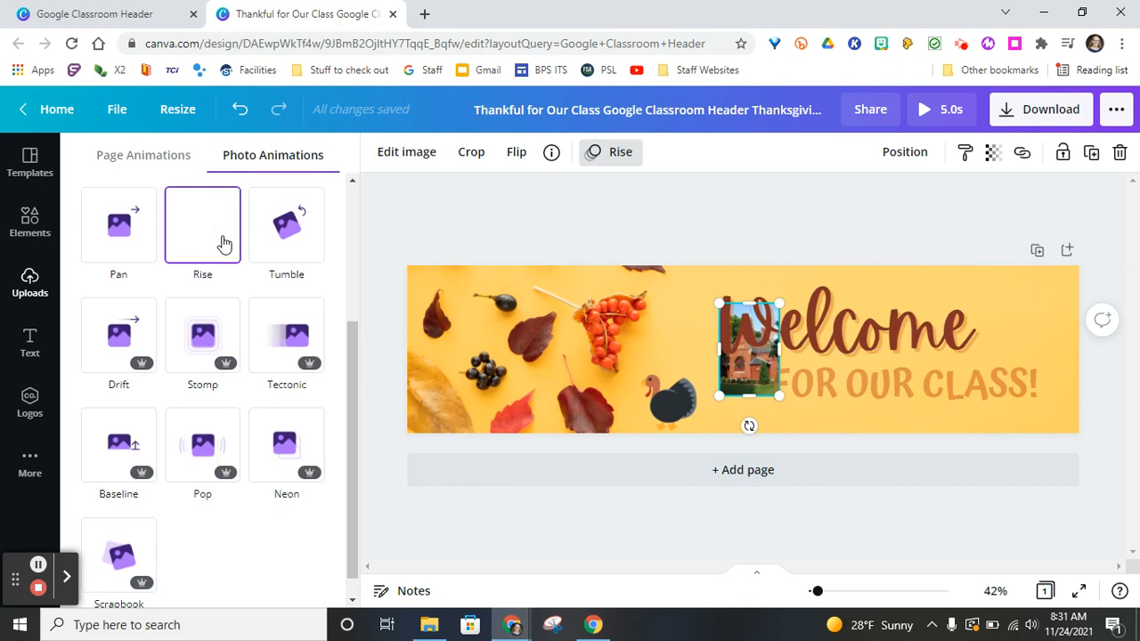
pyautogui.click(836, 200)
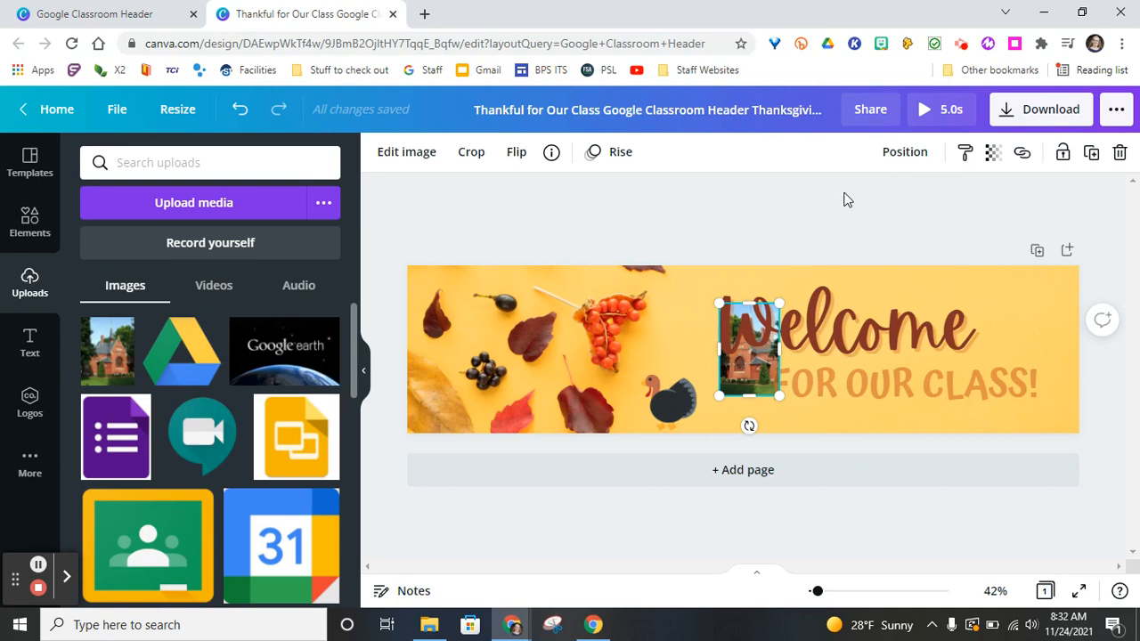
# Download the finished Thanksgiving banner as a JPG at size 1 and quality 80
pyautogui.click(1044, 112)
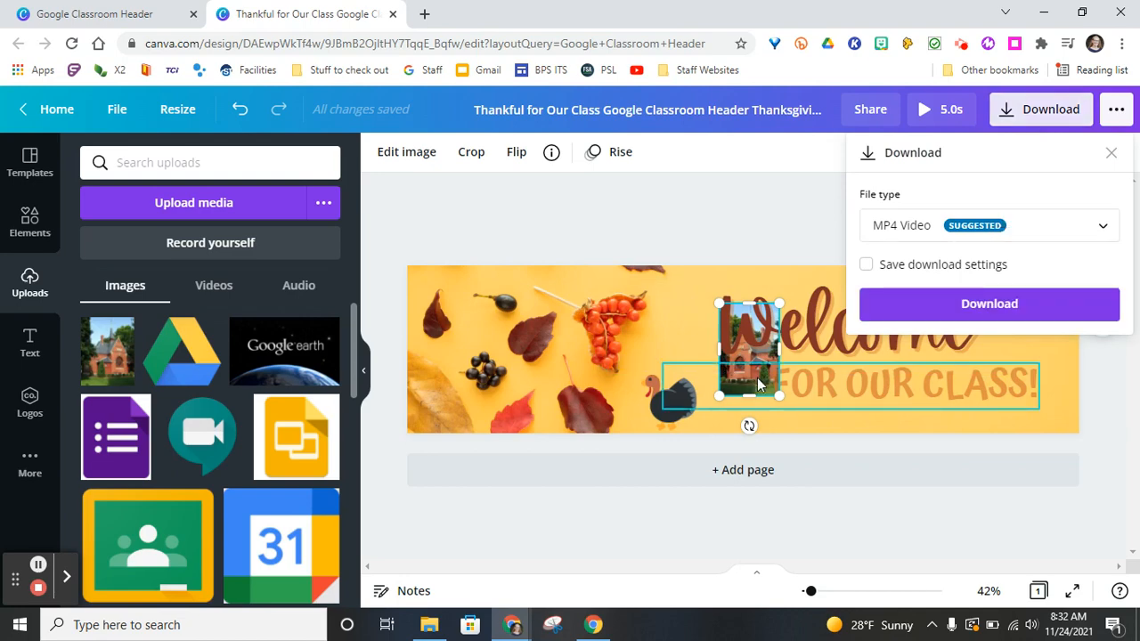
pyautogui.click(951, 233)
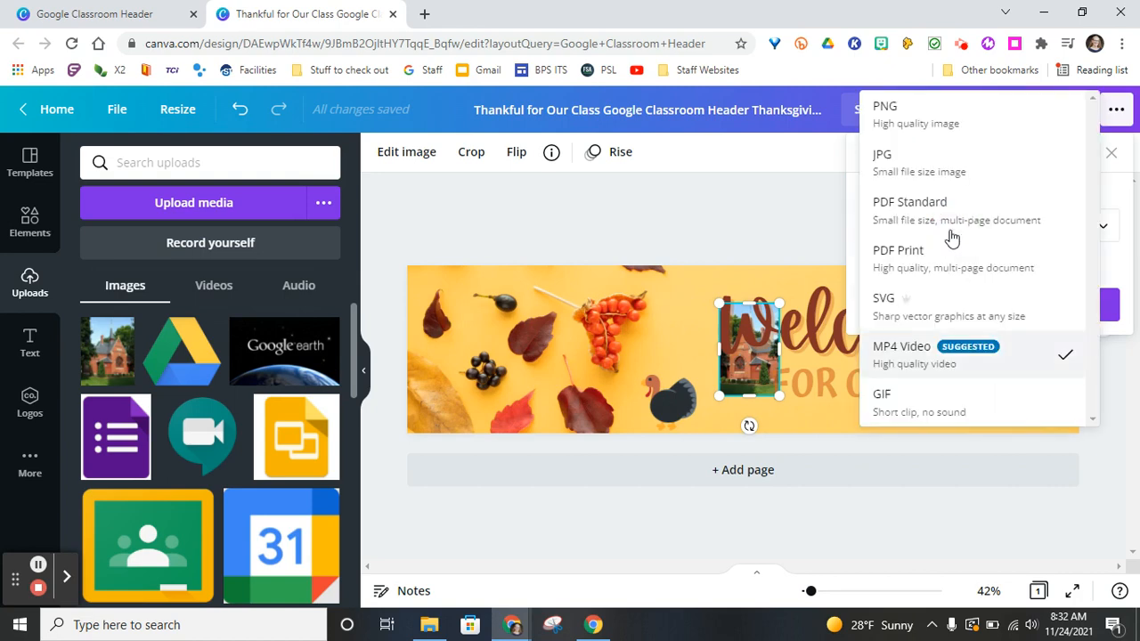
pyautogui.click(945, 165)
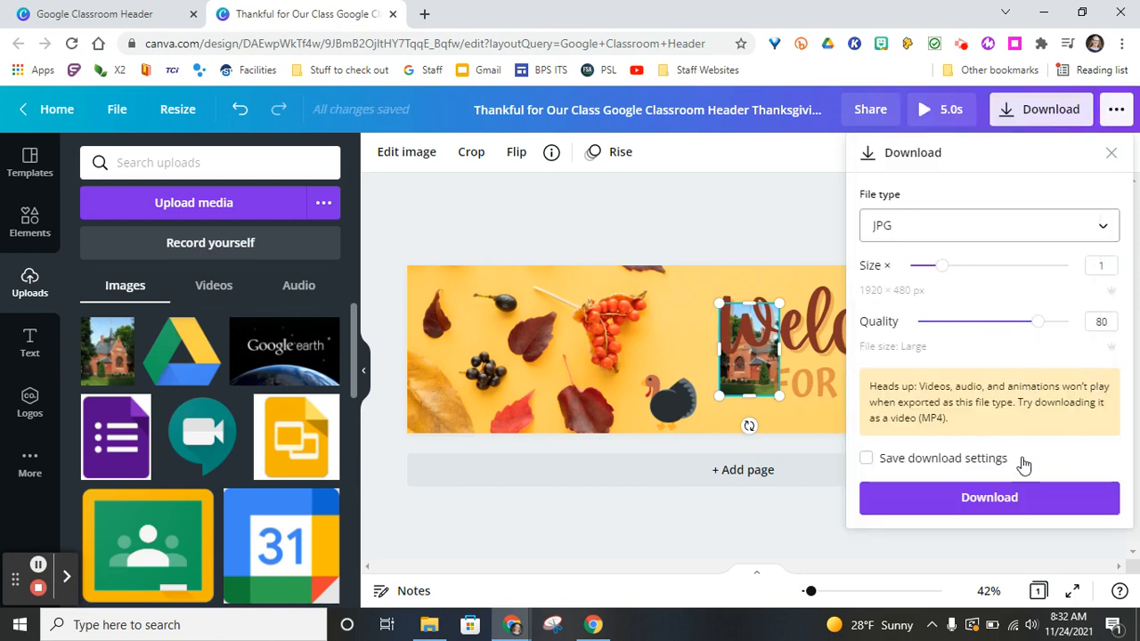
pyautogui.click(1020, 495)
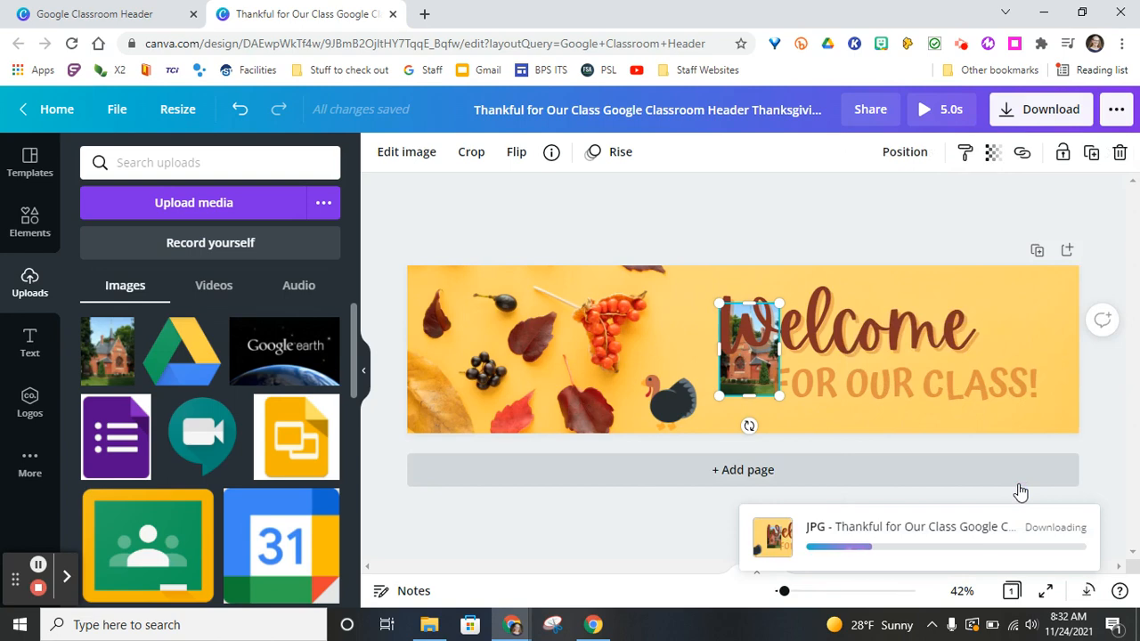
# Open Google Classroom at classroom.google.com/u/0/ in a new browser tab and enter the Robotics Team 2021-22 class
pyautogui.click(424, 14)
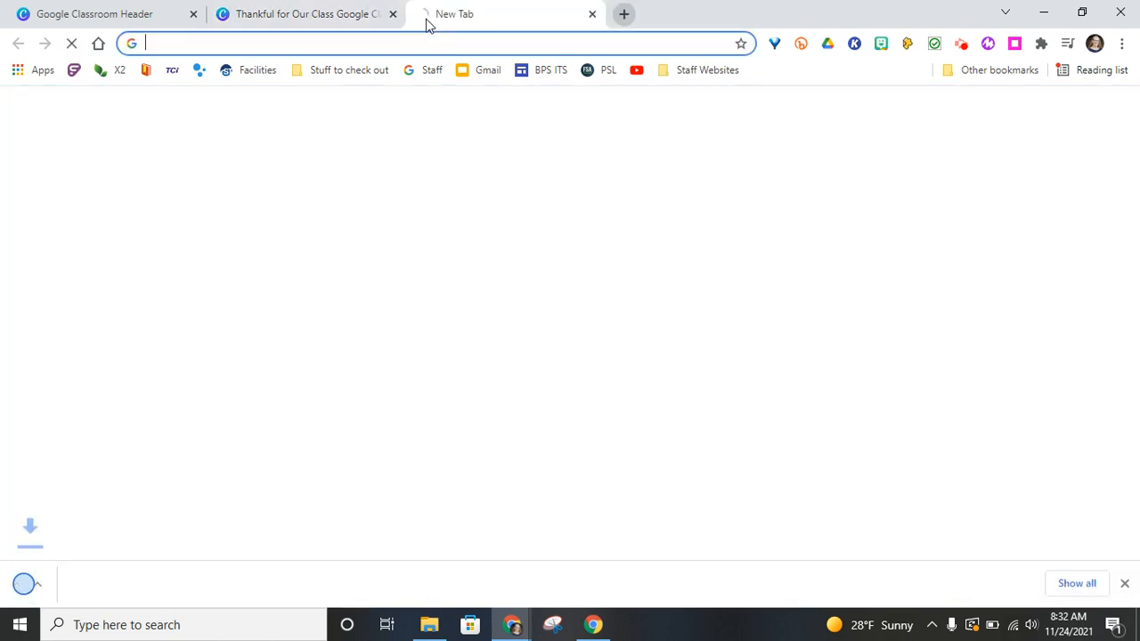
pyautogui.write('classroom.google.com/u/0/')
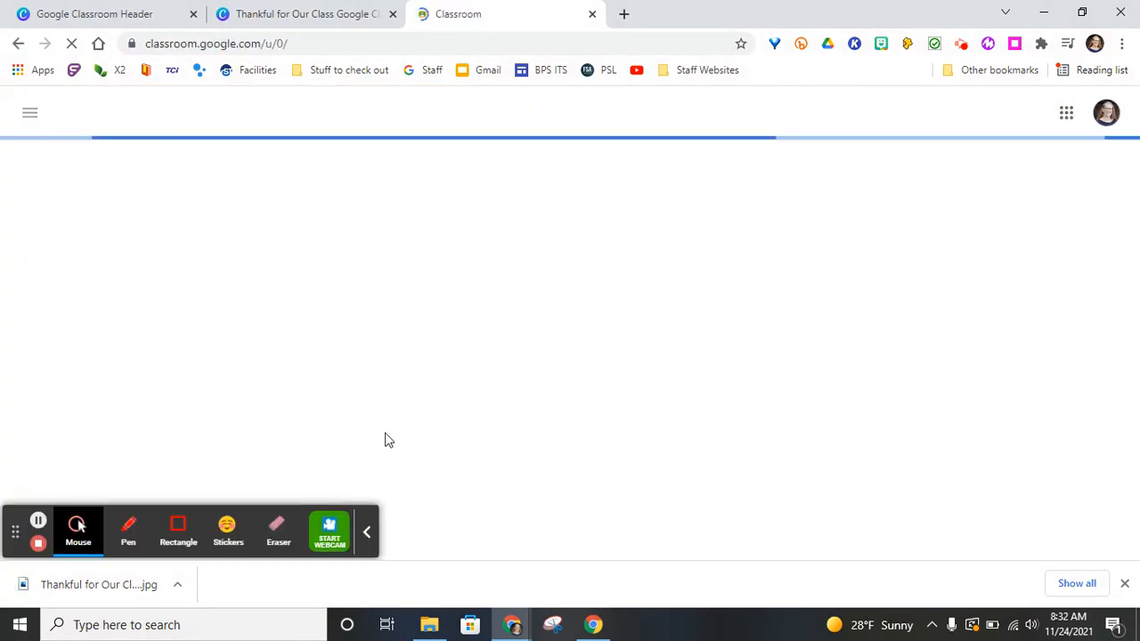
pyautogui.click(369, 532)
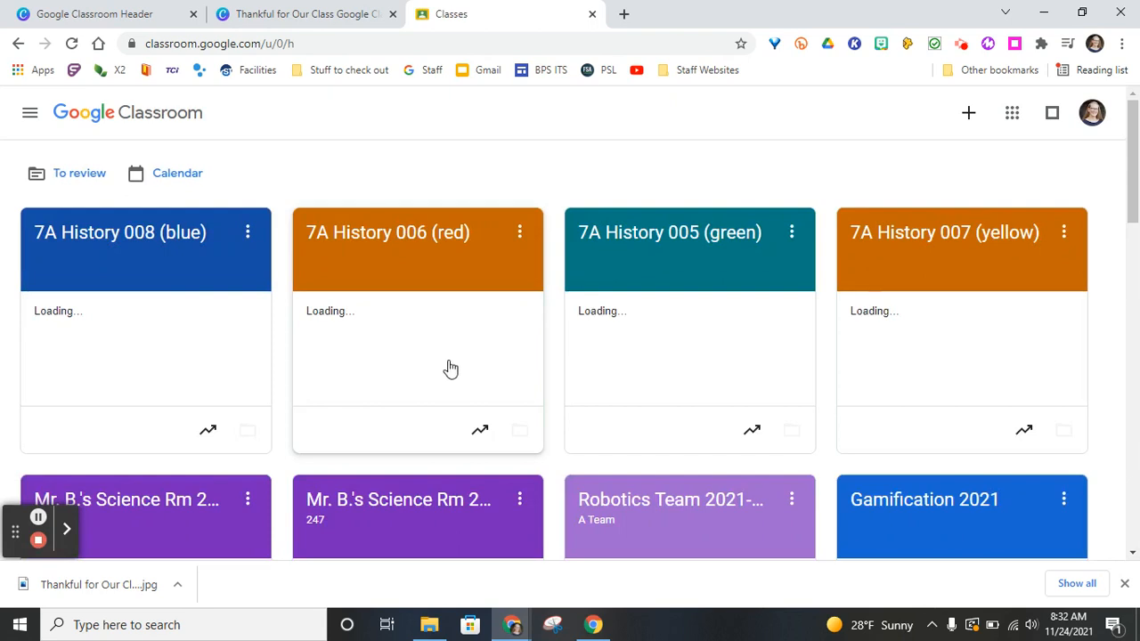
pyautogui.click(791, 506)
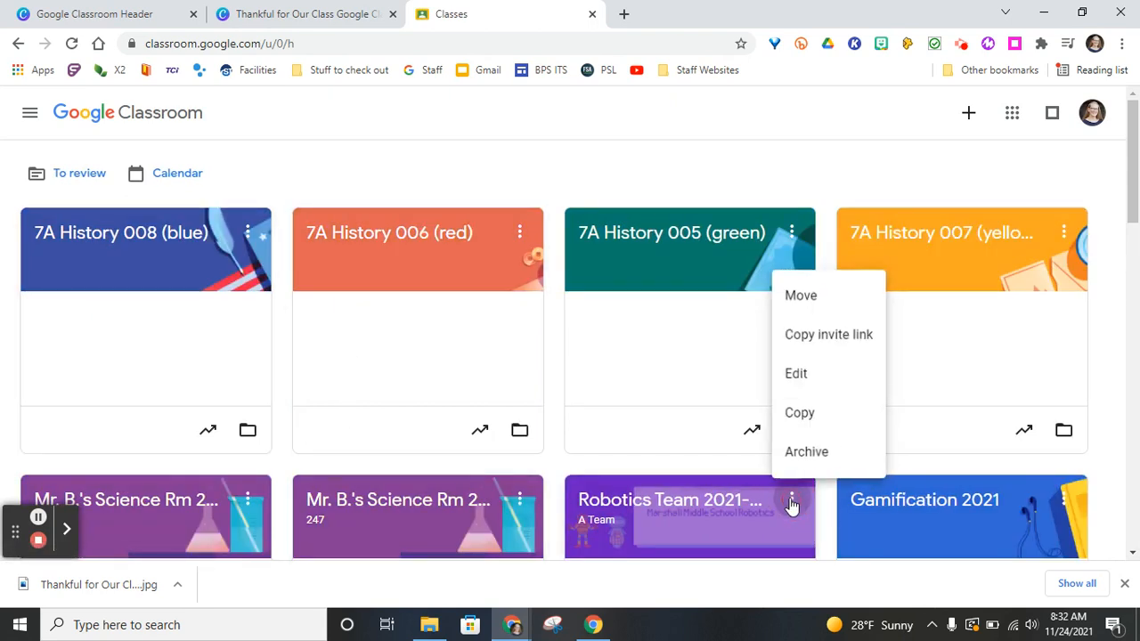
pyautogui.click(723, 530)
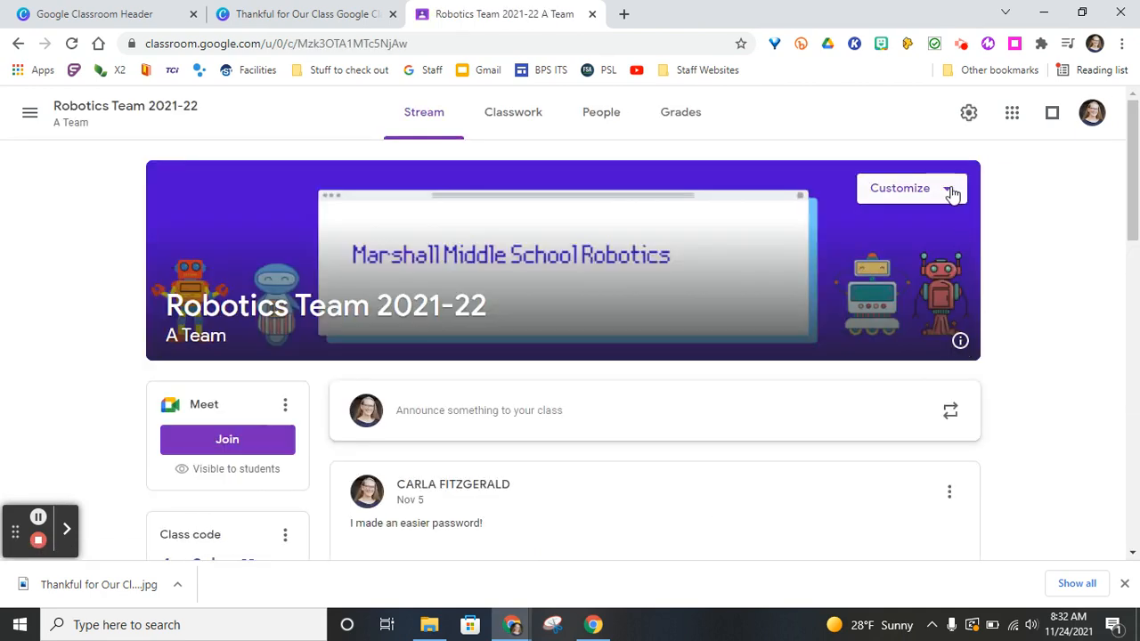
# Upload Thankful for Our Class Google Classroom Header Thanksgiving.jpg from the recent downloads as the class's header photo
pyautogui.click(949, 191)
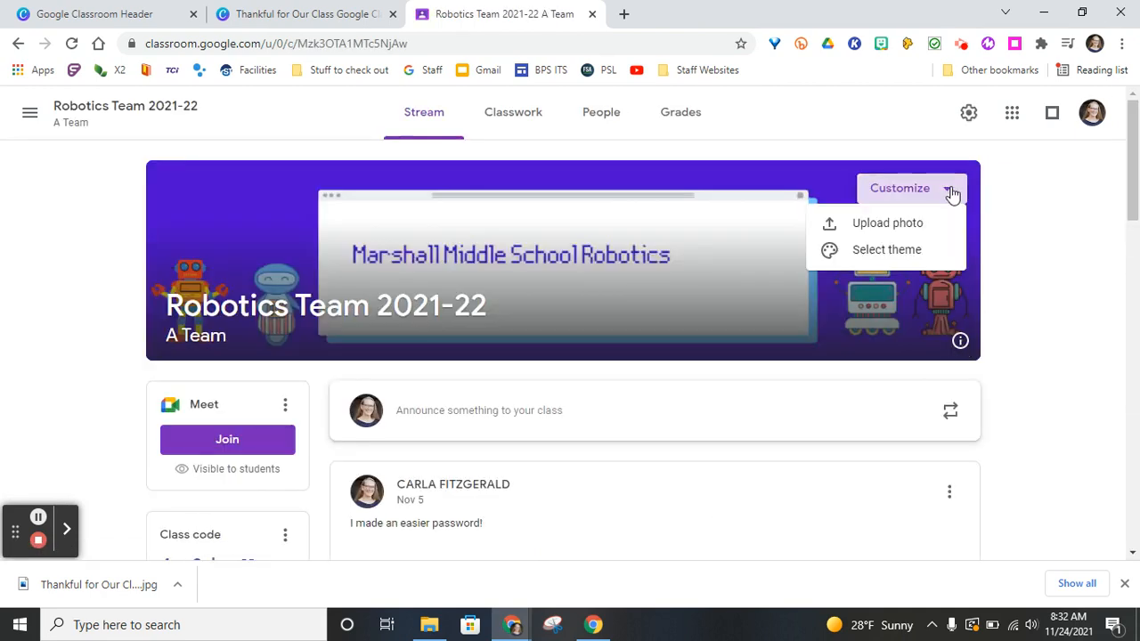
pyautogui.click(910, 229)
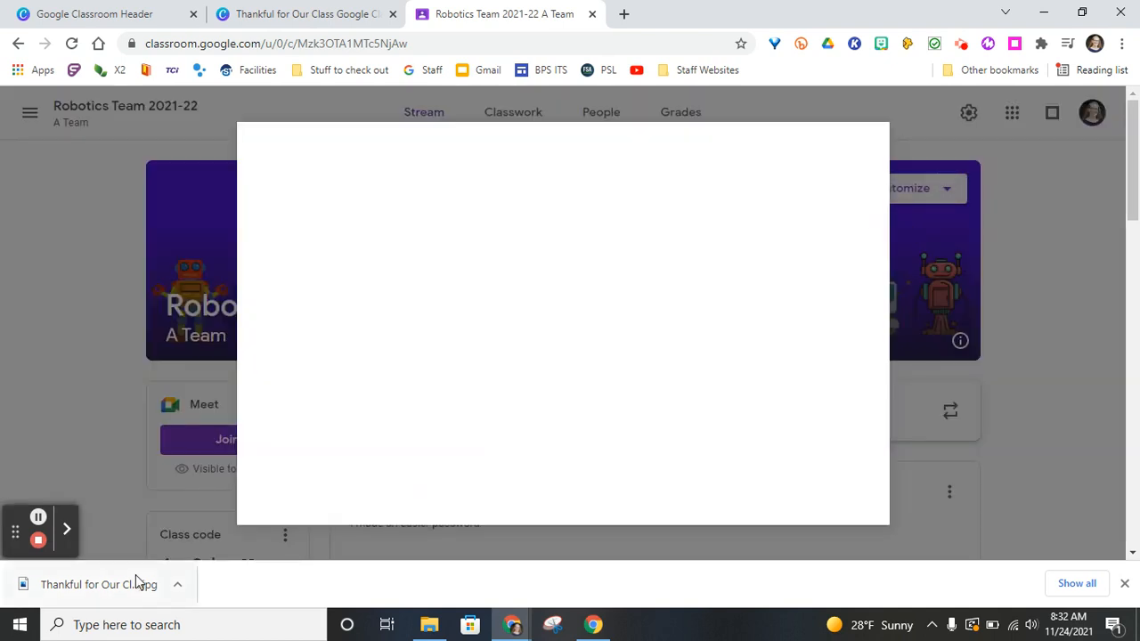
pyautogui.moveTo(140, 580); pyautogui.dragTo(572, 365)
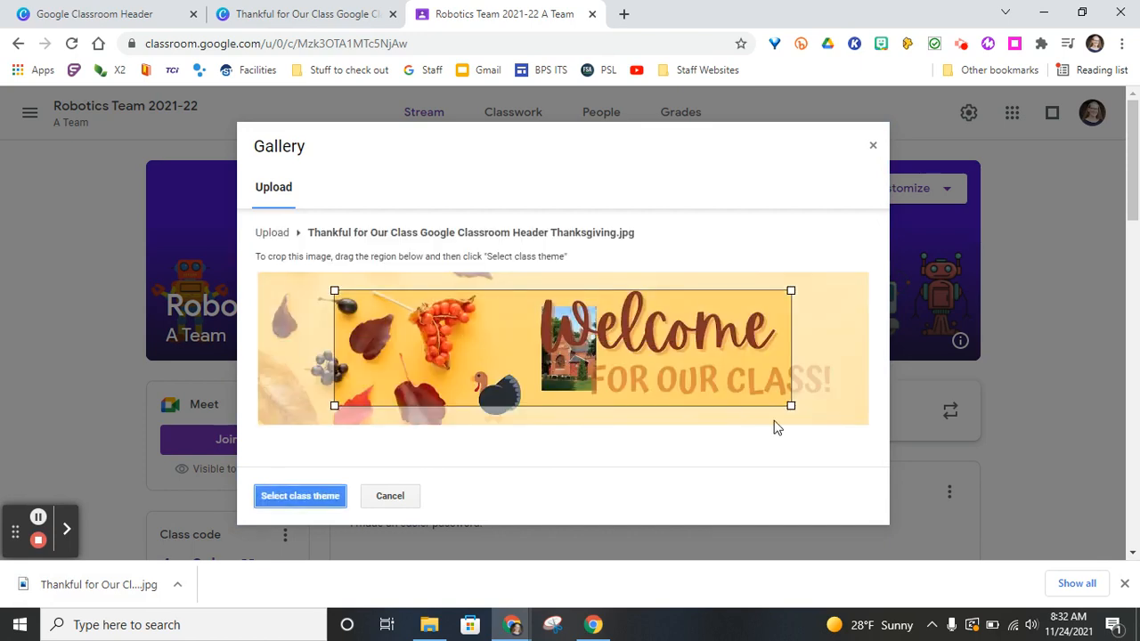
# Try to enlarge the crop region to cover the whole uploaded banner, then cancel the class theme change
pyautogui.moveTo(791, 407); pyautogui.dragTo(877, 432)
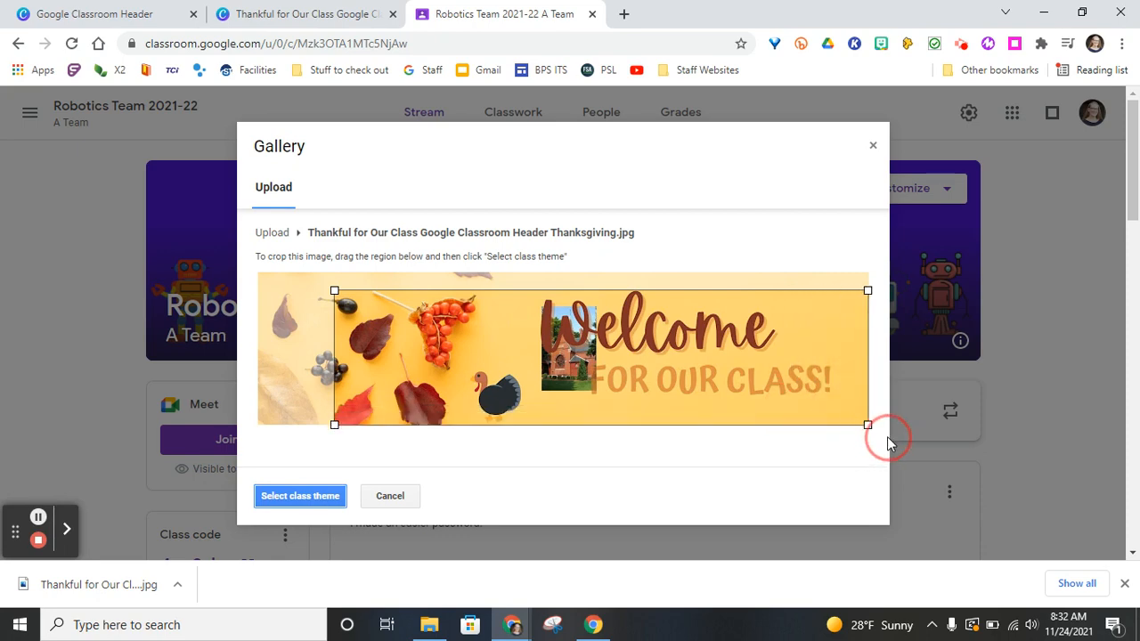
pyautogui.moveTo(339, 427); pyautogui.dragTo(223, 406)
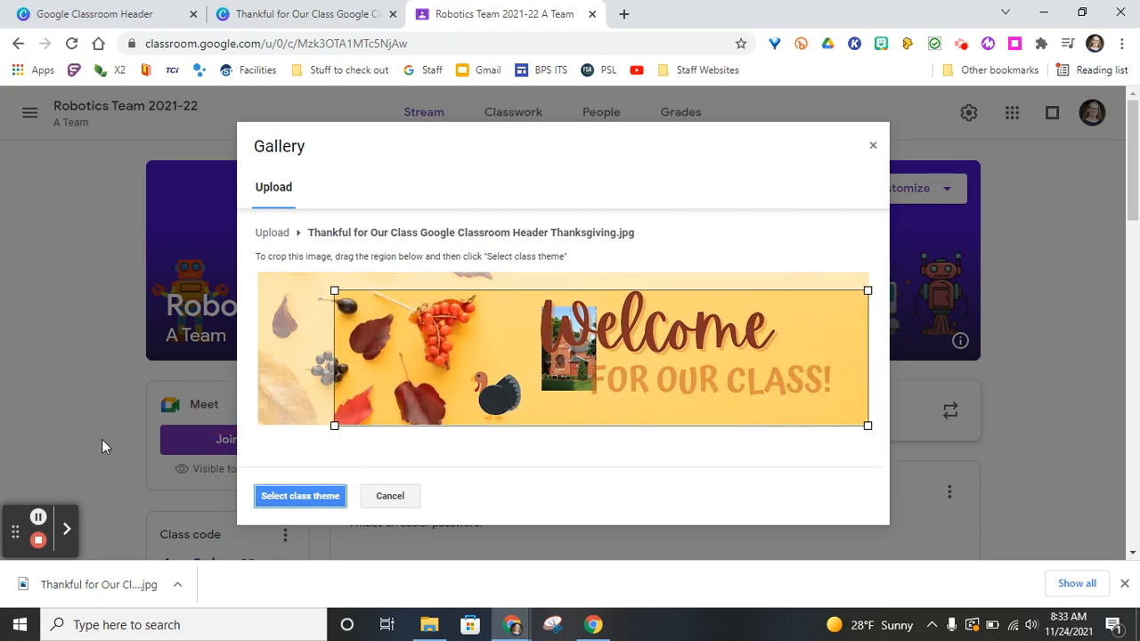
pyautogui.moveTo(102, 439); pyautogui.dragTo(267, 437)
pyautogui.click(259, 437)
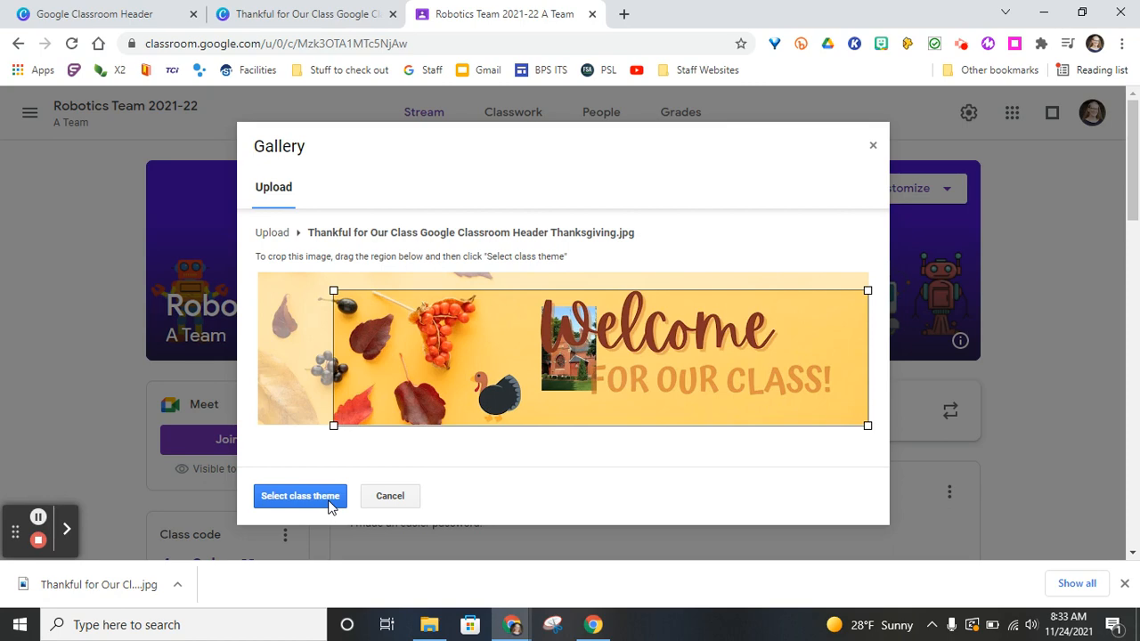
pyautogui.click(394, 497)
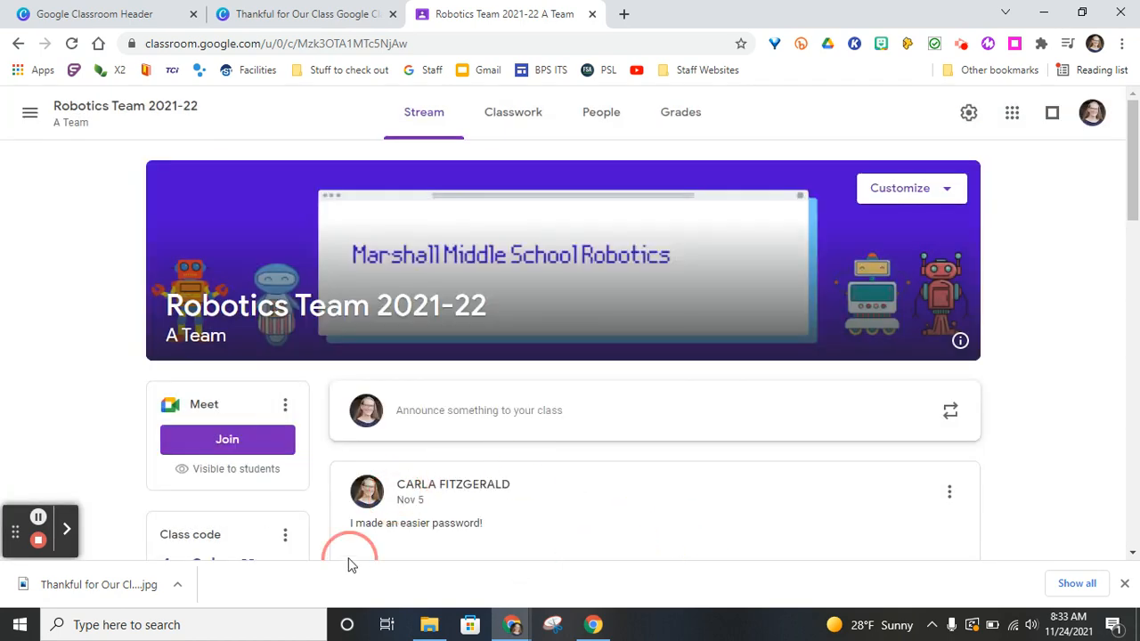
# Switch back to Canva's Google Classroom Header template results
pyautogui.click(185, 9)
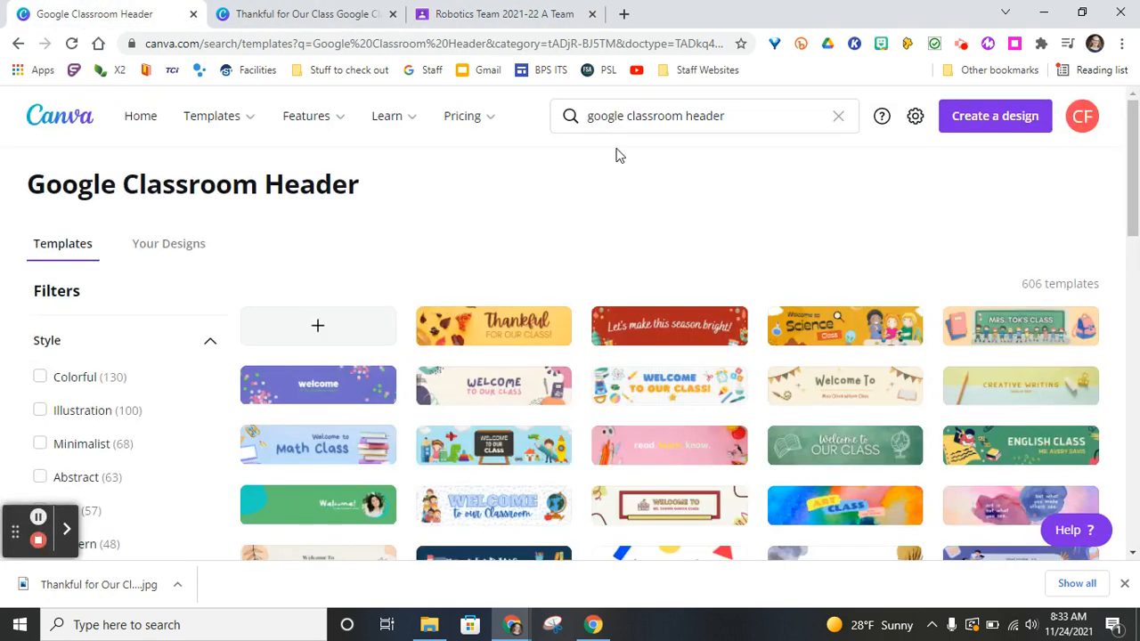